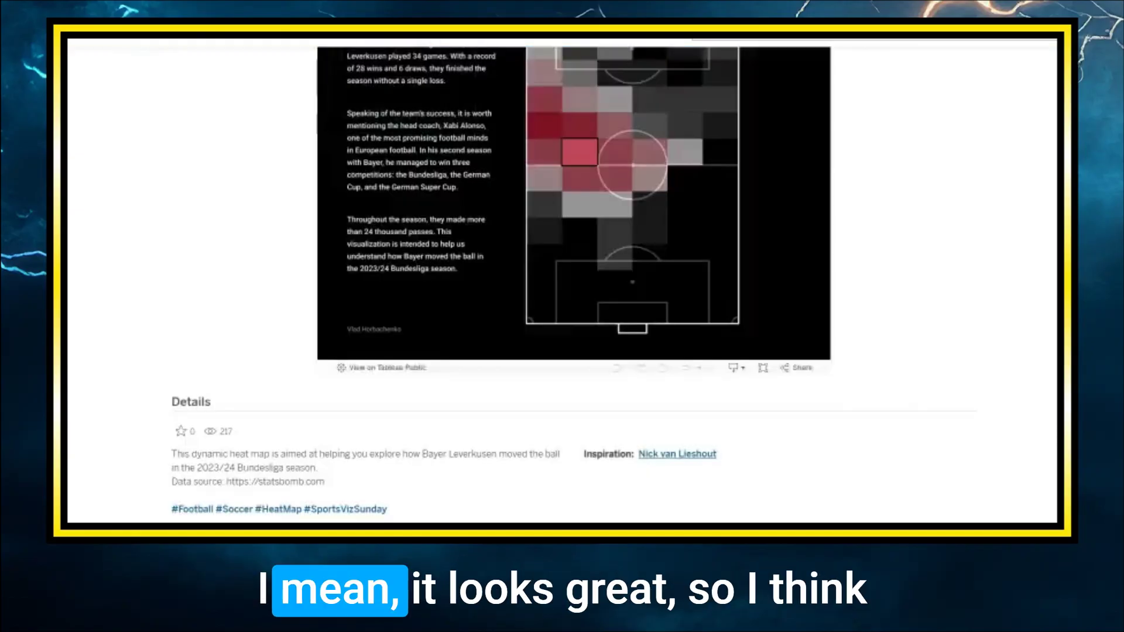
Open the 'Lead Like Lasso: Data Behind the Leadership #VOTD' card from the profile's Vizzes gallery
scroll(1001, 330, "up", 10)
scroll(1000, 329, "down", 2)
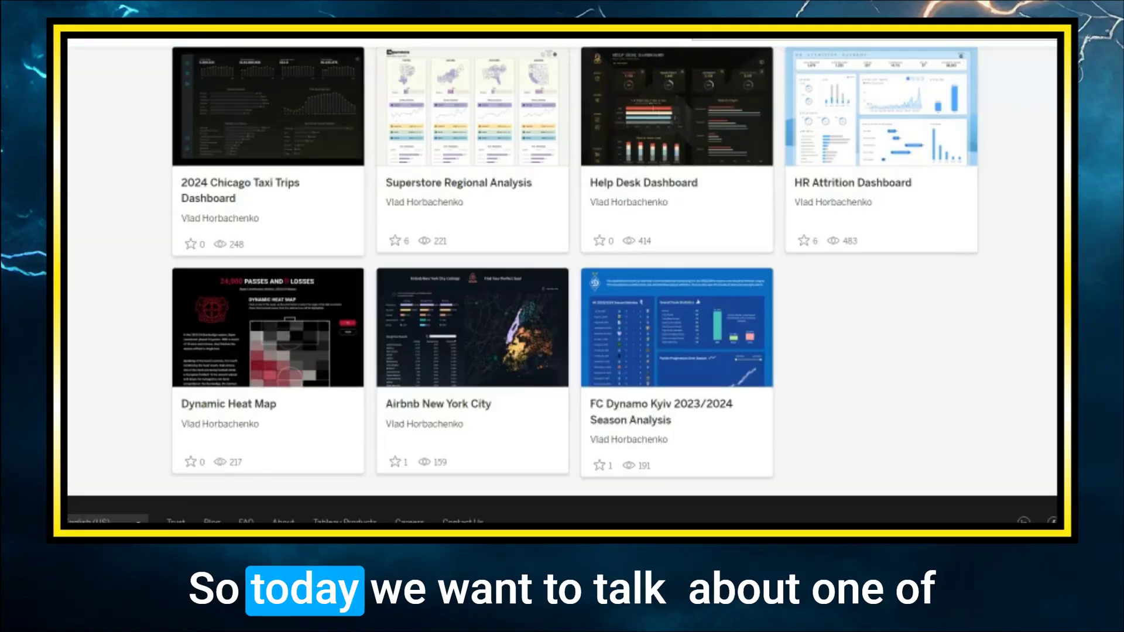
scroll(1026, 316, "up", 5)
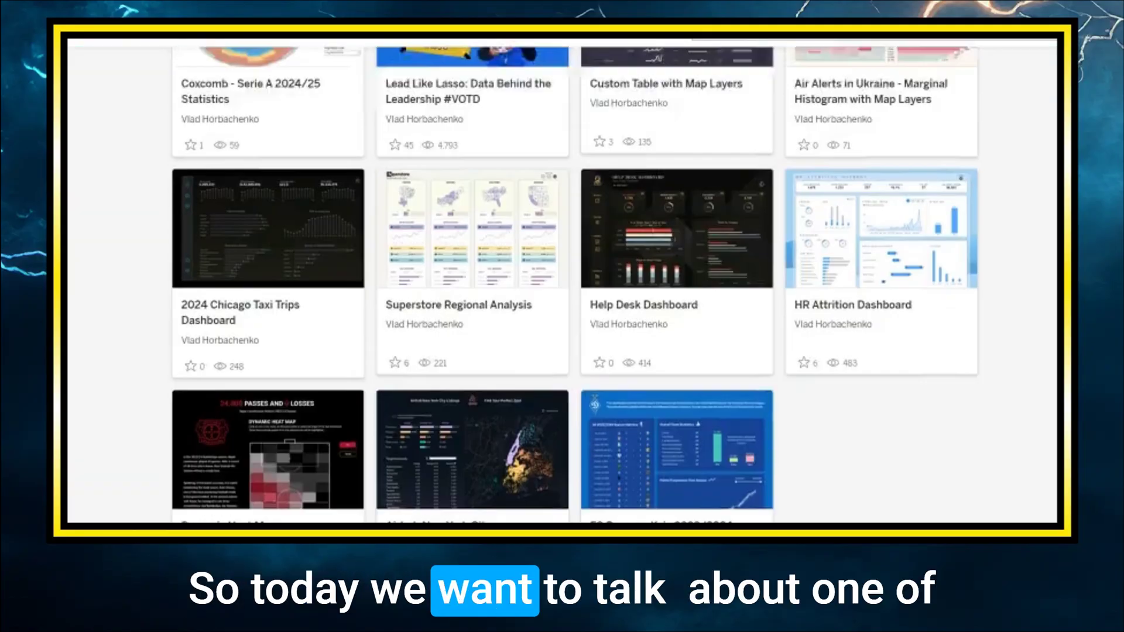
scroll(561, 296, "up", 2)
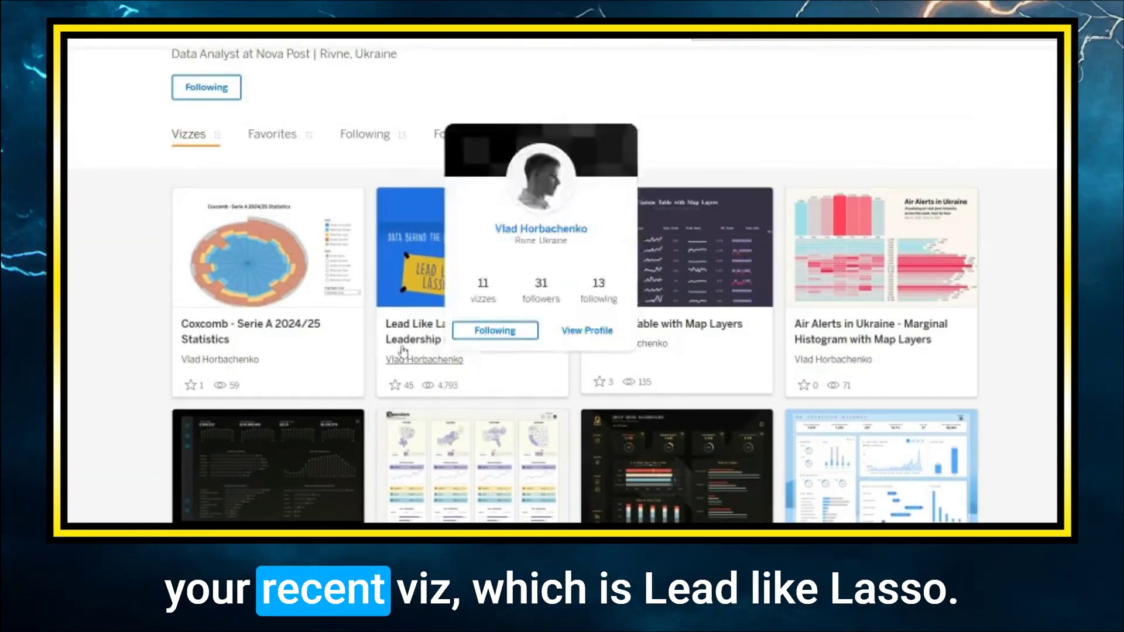
left_click(418, 328)
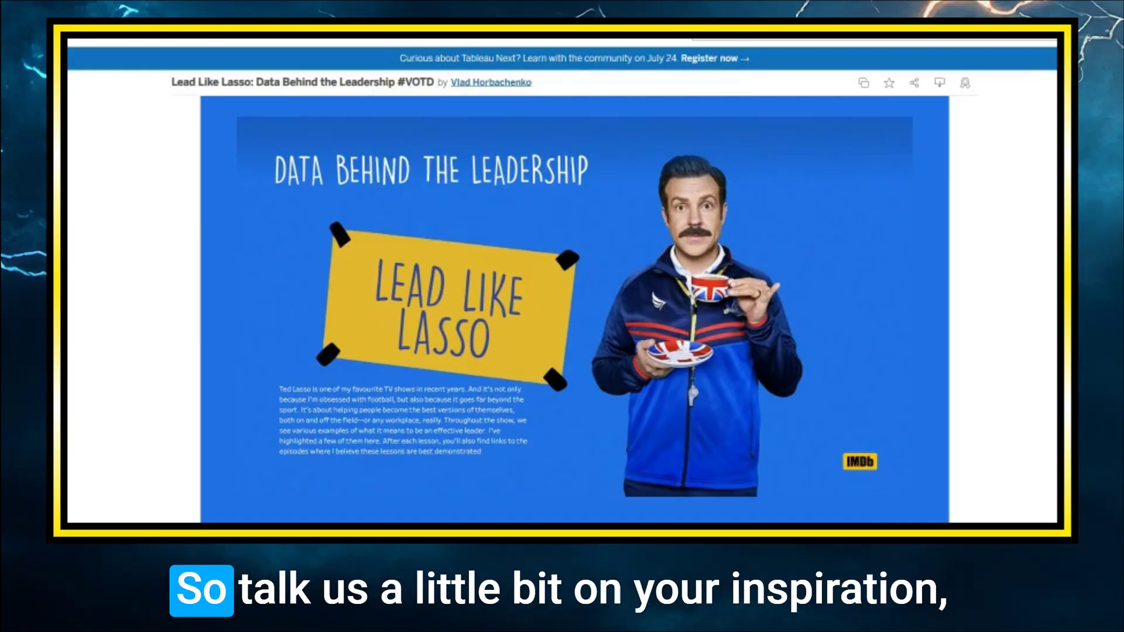
scroll(573, 293, "down", 15)
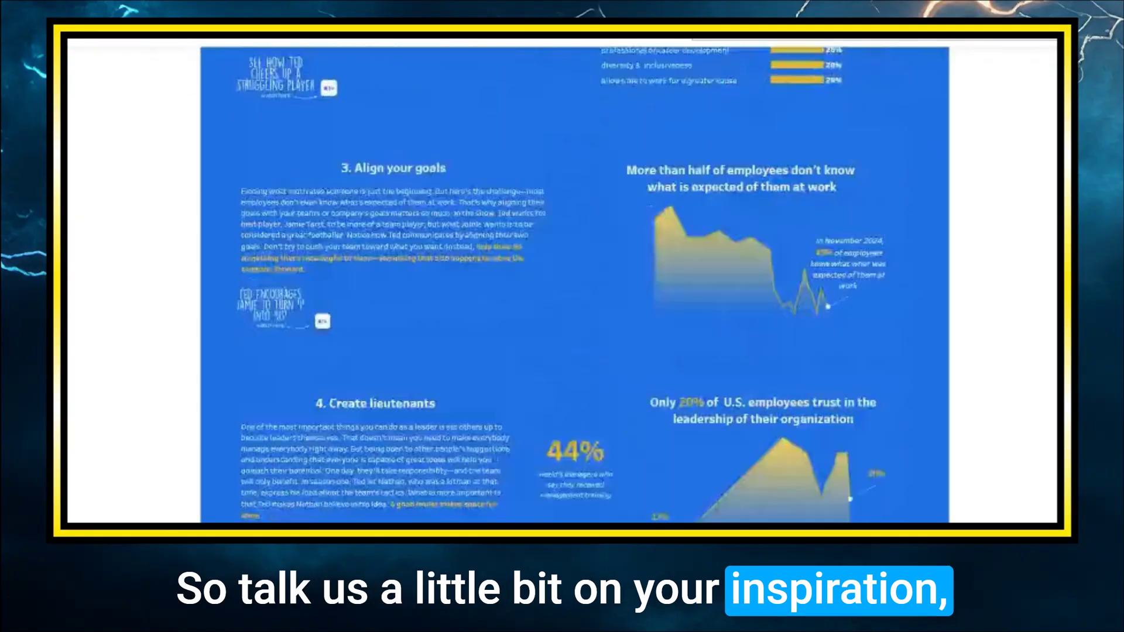
scroll(574, 281, "down", 5)
scroll(573, 281, "up", 20)
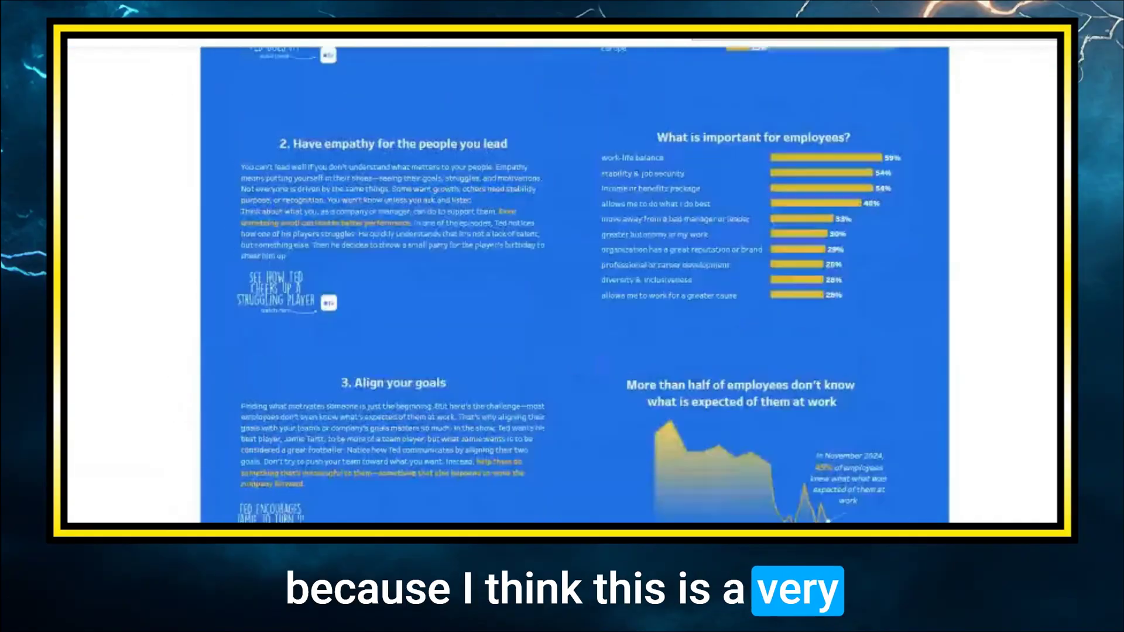
scroll(573, 281, "up", 5)
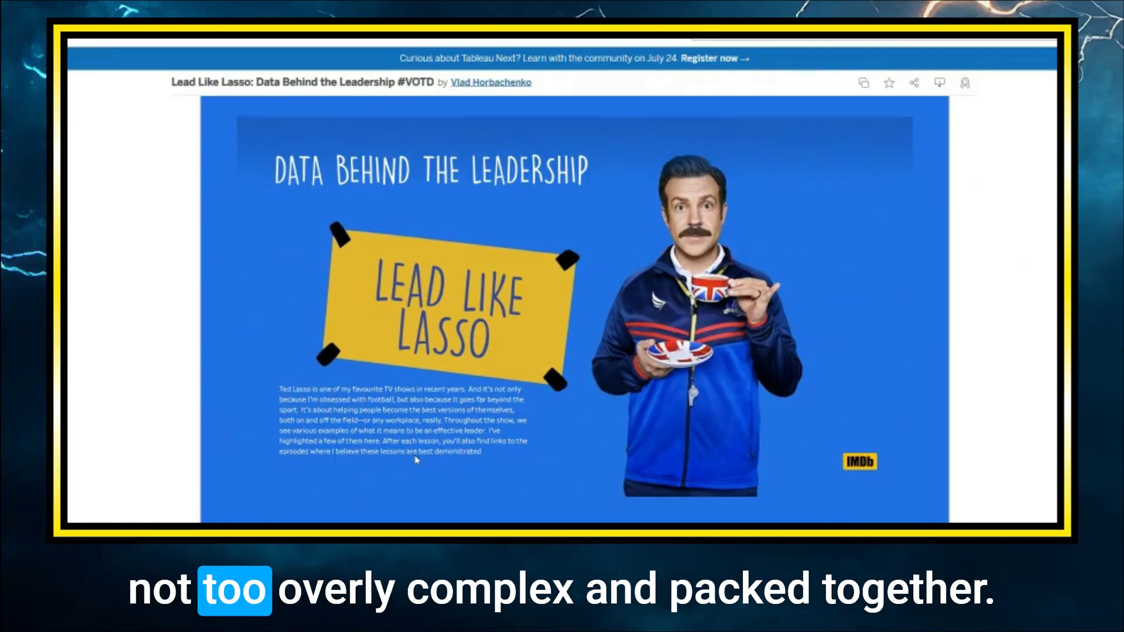
scroll(592, 433, "down", 2)
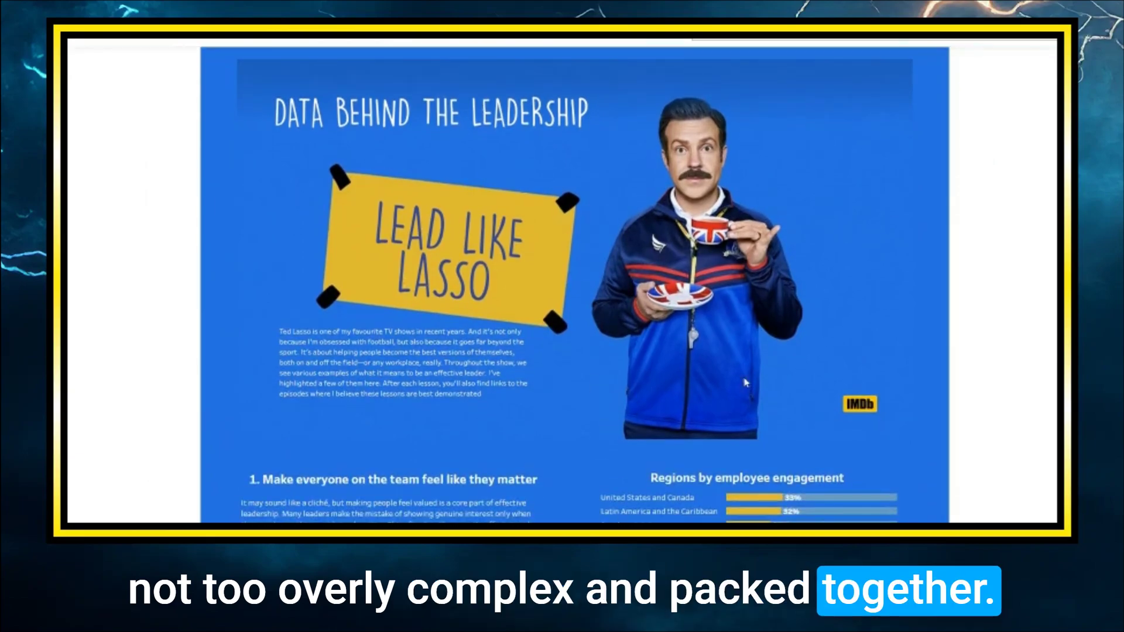
scroll(1044, 291, "down", 15)
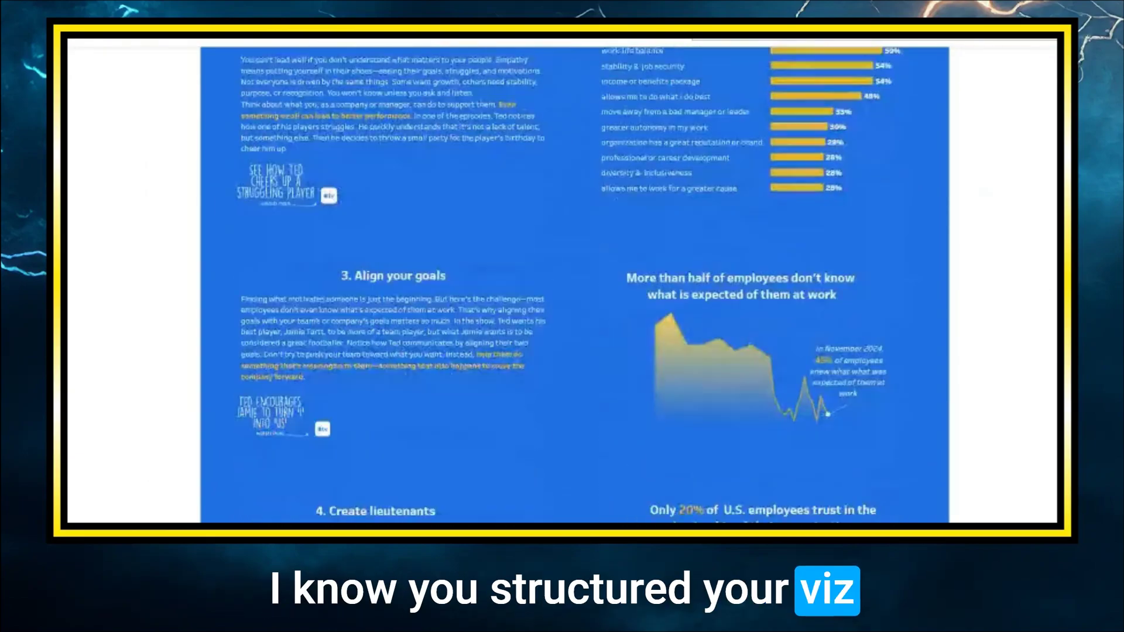
scroll(574, 281, "down", 10)
scroll(573, 281, "up", 5)
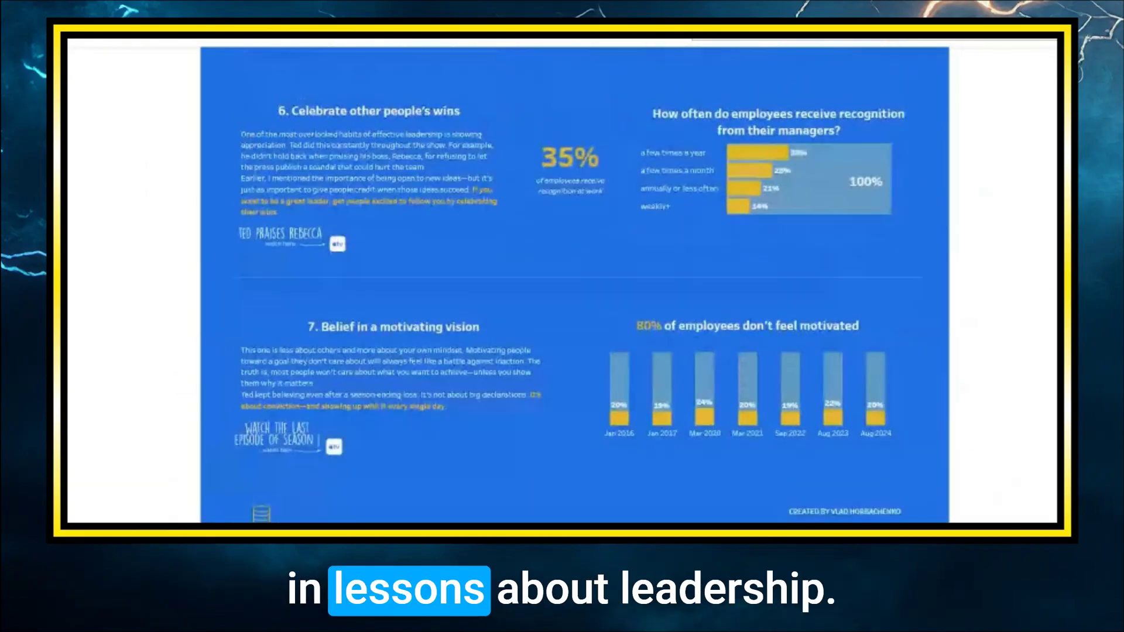
scroll(574, 280, "up", 15)
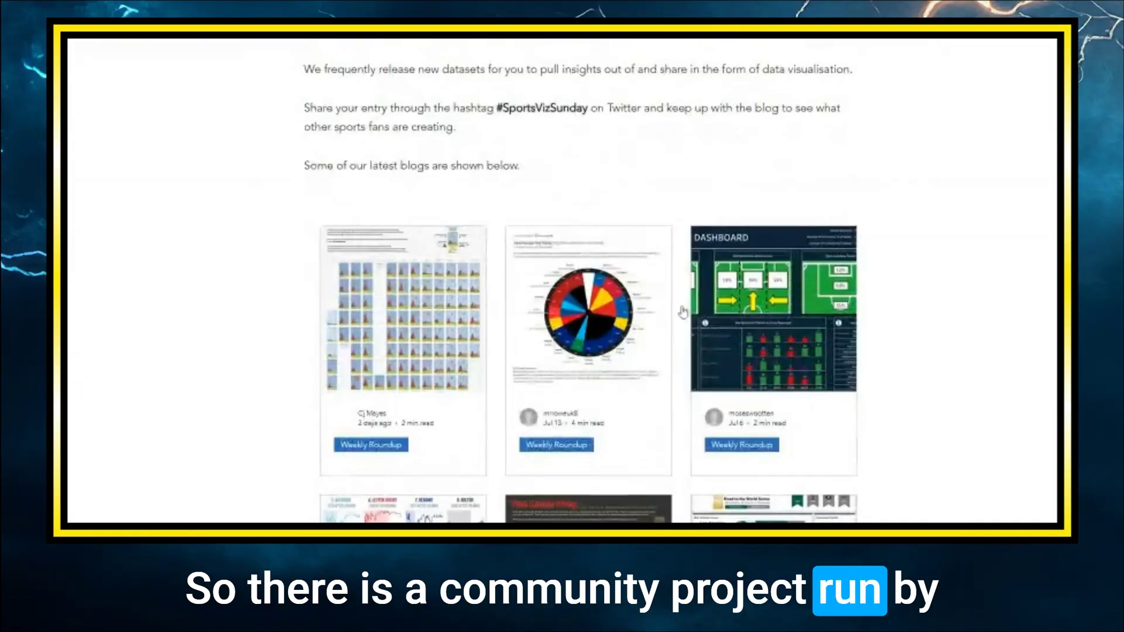
scroll(671, 332, "down", 1)
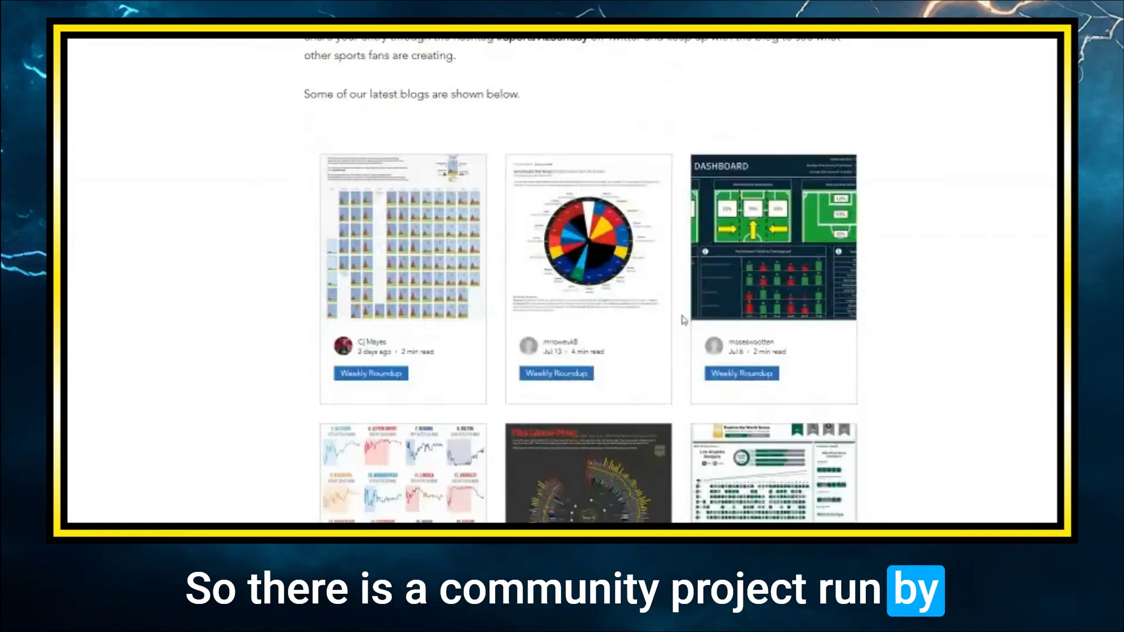
scroll(672, 332, "up", 3)
scroll(671, 332, "down", 1)
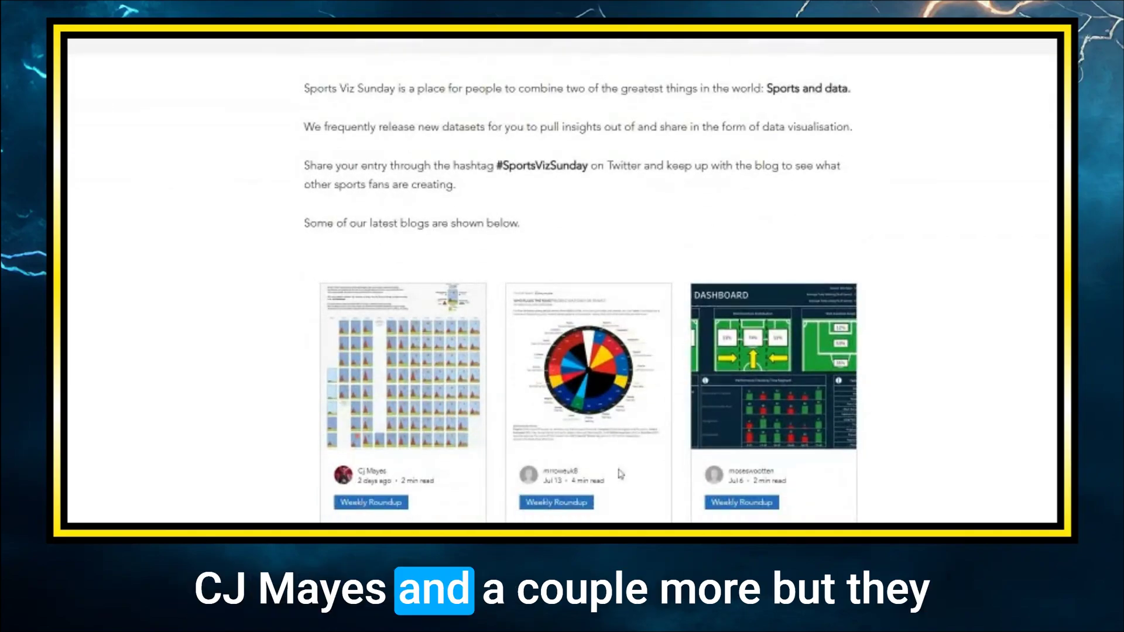
scroll(947, 420, "down", 5)
scroll(798, 206, "up", 8)
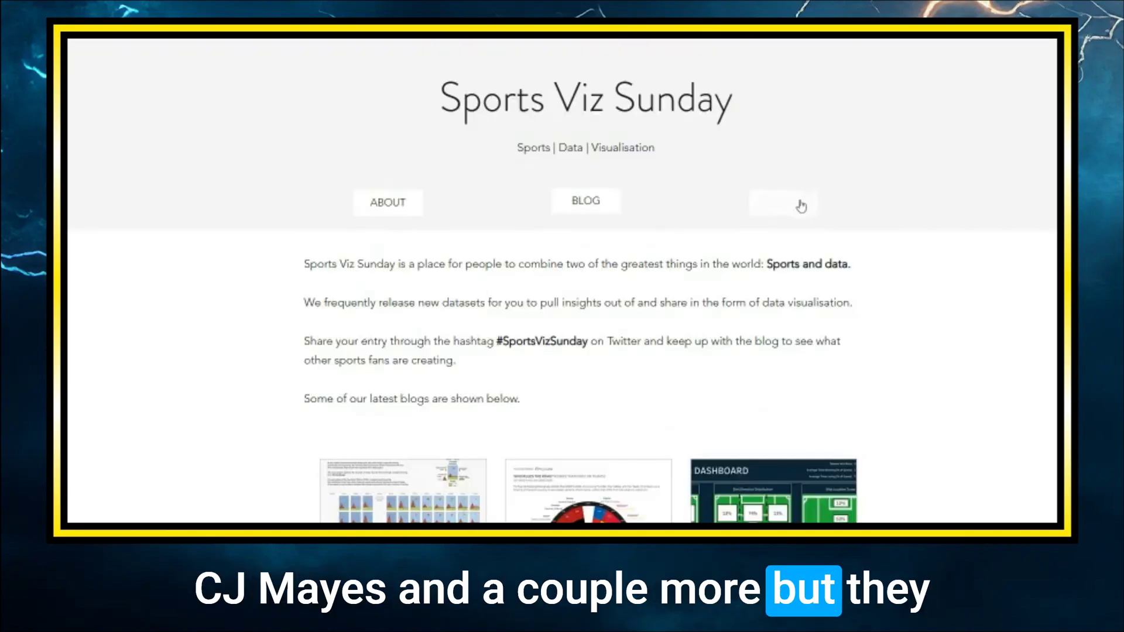
left_click(799, 204)
scroll(572, 353, "down", 15)
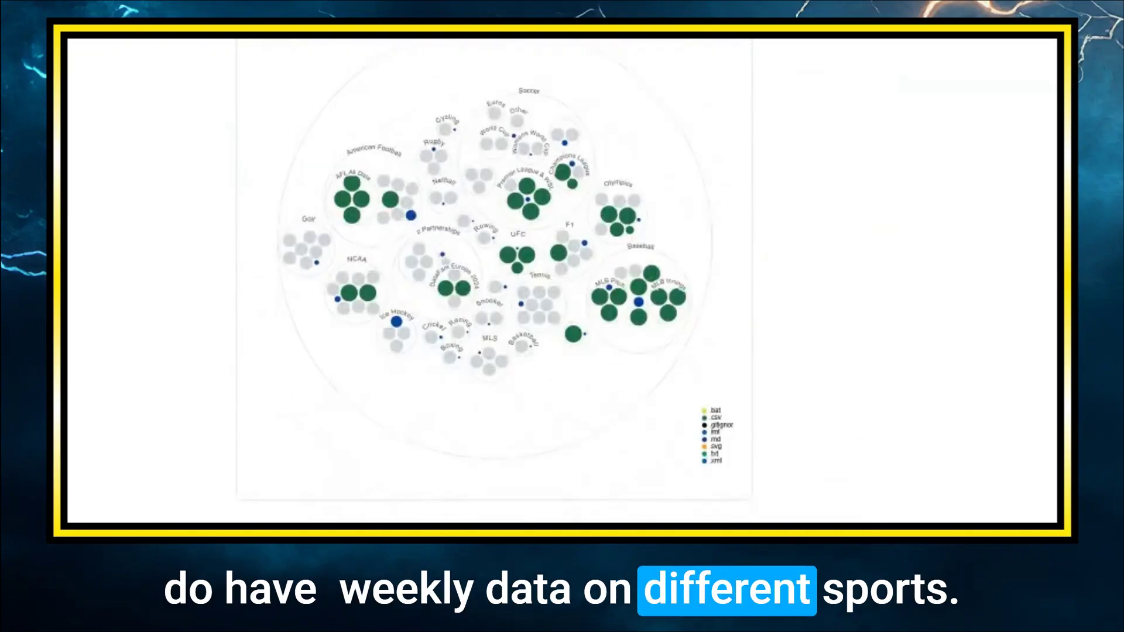
scroll(562, 281, "down", 1)
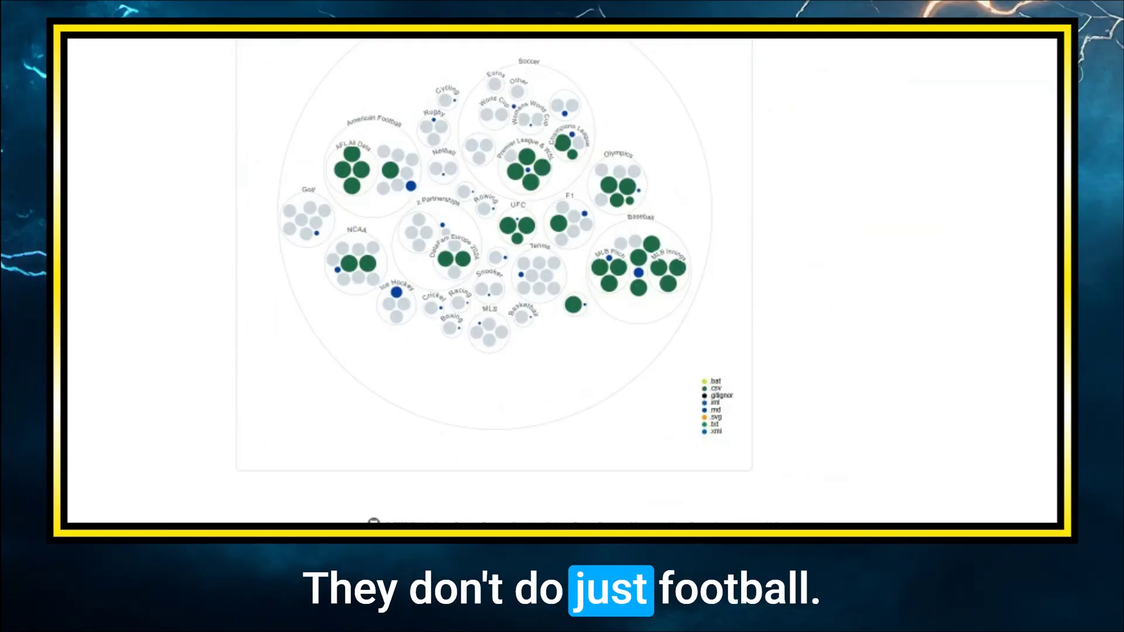
scroll(698, 330, "up", 4)
scroll(697, 329, "down", 3)
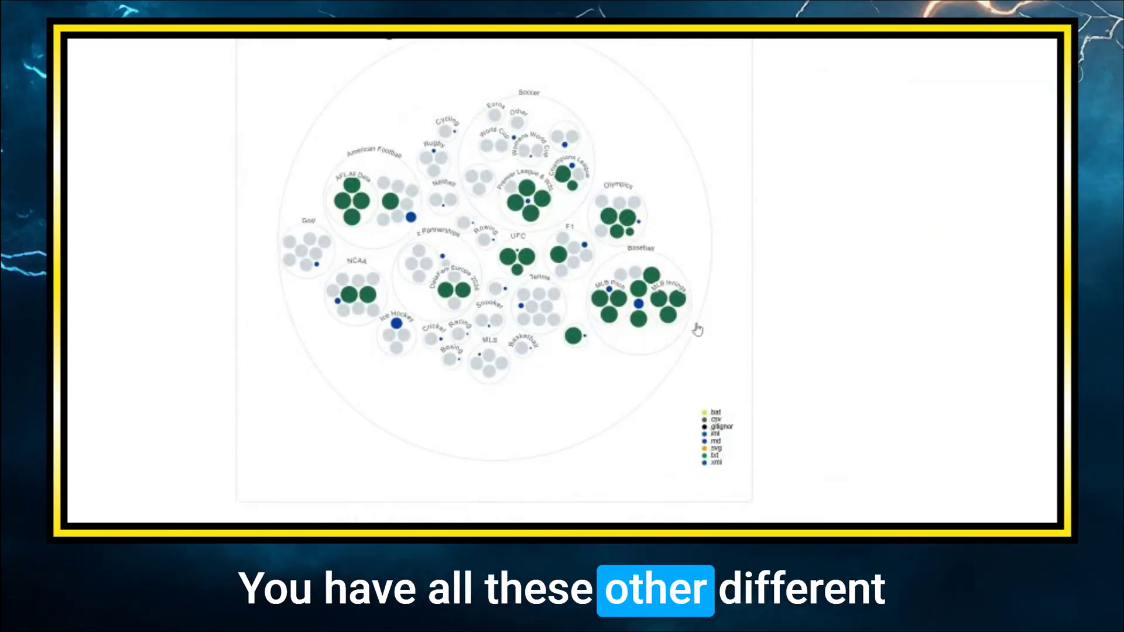
scroll(908, 406, "up", 15)
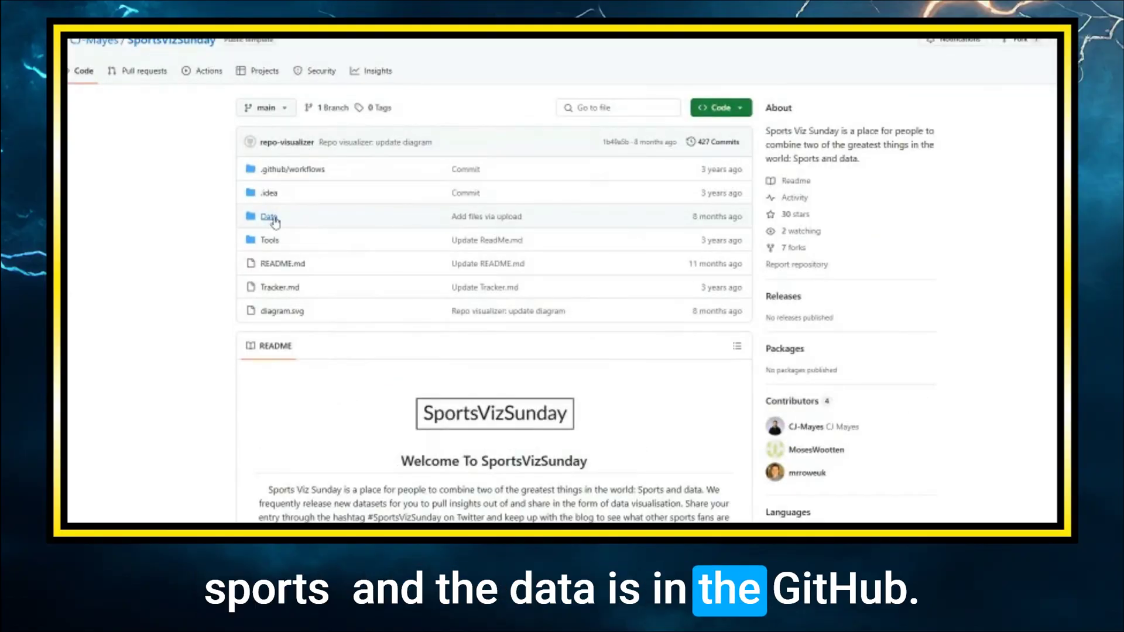
left_click(270, 217)
scroll(529, 396, "down", 5)
scroll(562, 316, "up", 3)
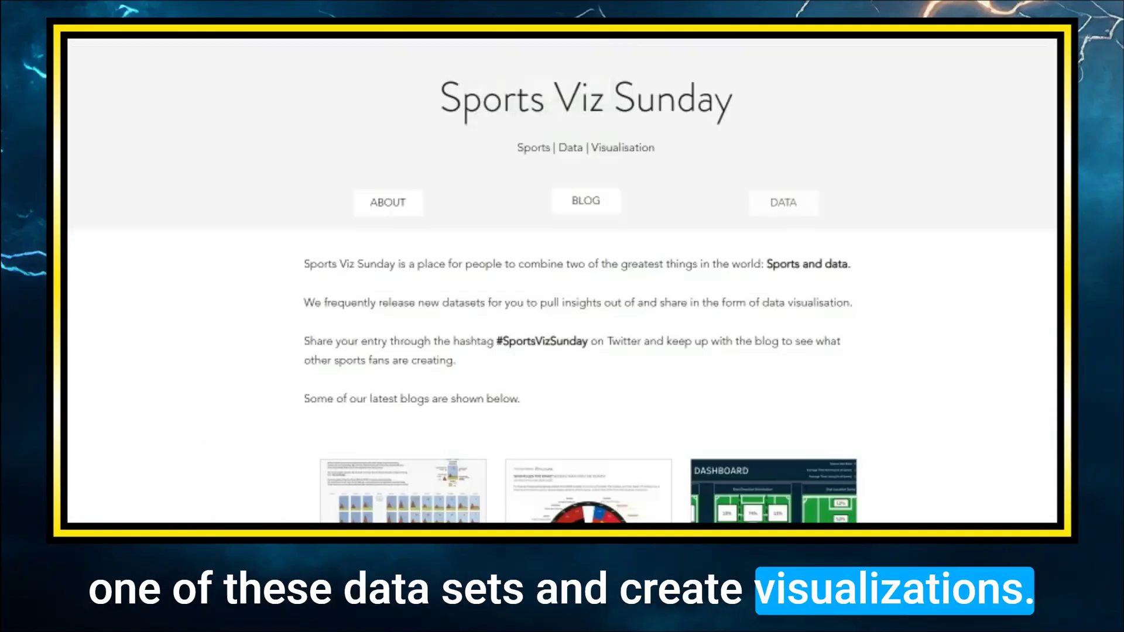
Open the 'Lions Prey' Weekly Roundup 06.22.25 post and scroll to its embedded tweet
scroll(683, 356, "down", 10)
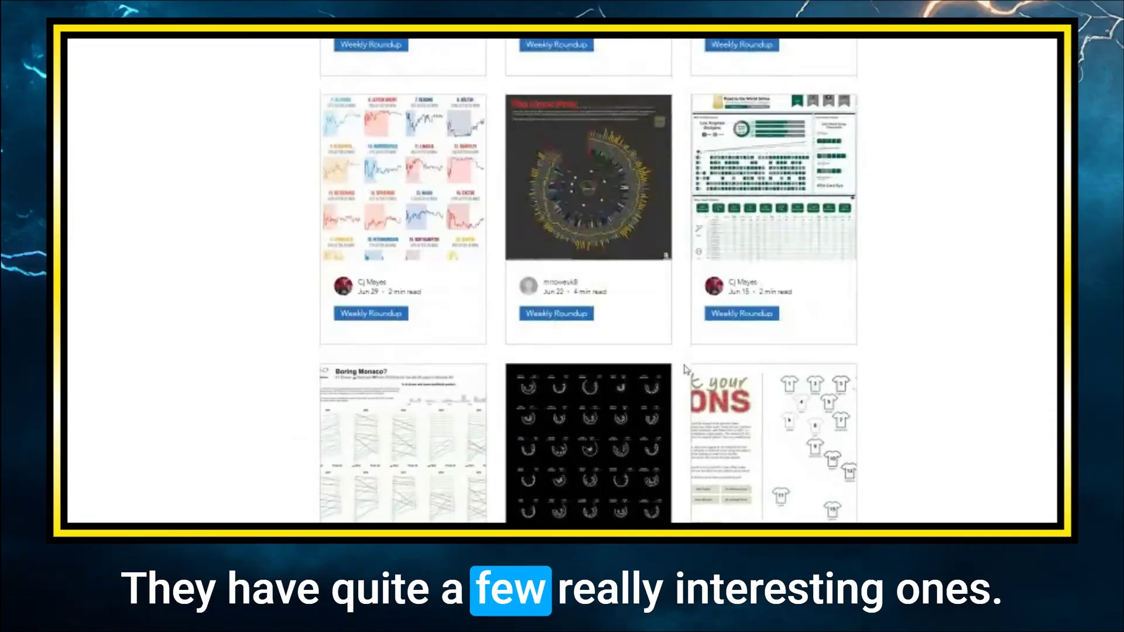
left_click(573, 178)
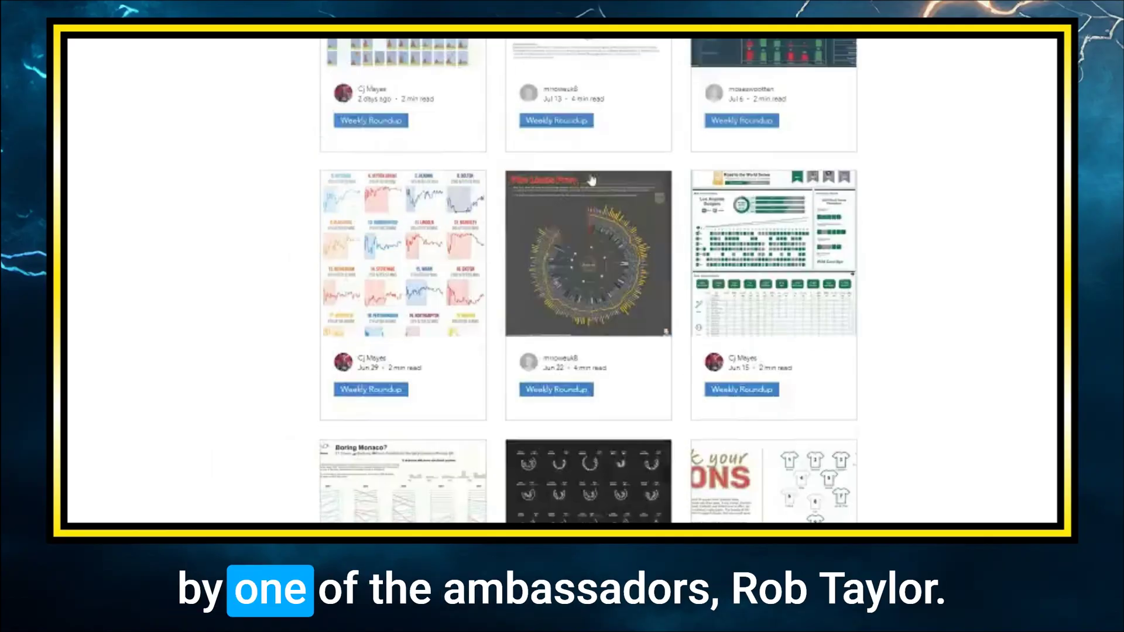
scroll(741, 359, "down", 20)
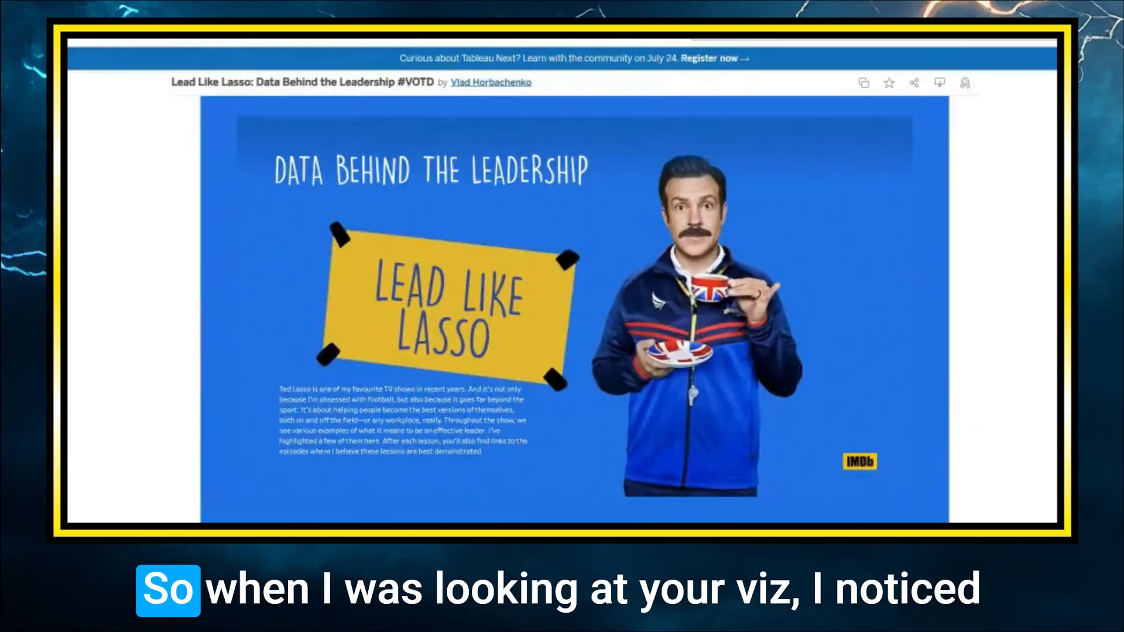
Scroll the Lead Like Lasso viz down to lessons 3 and 4
scroll(562, 281, "down", 10)
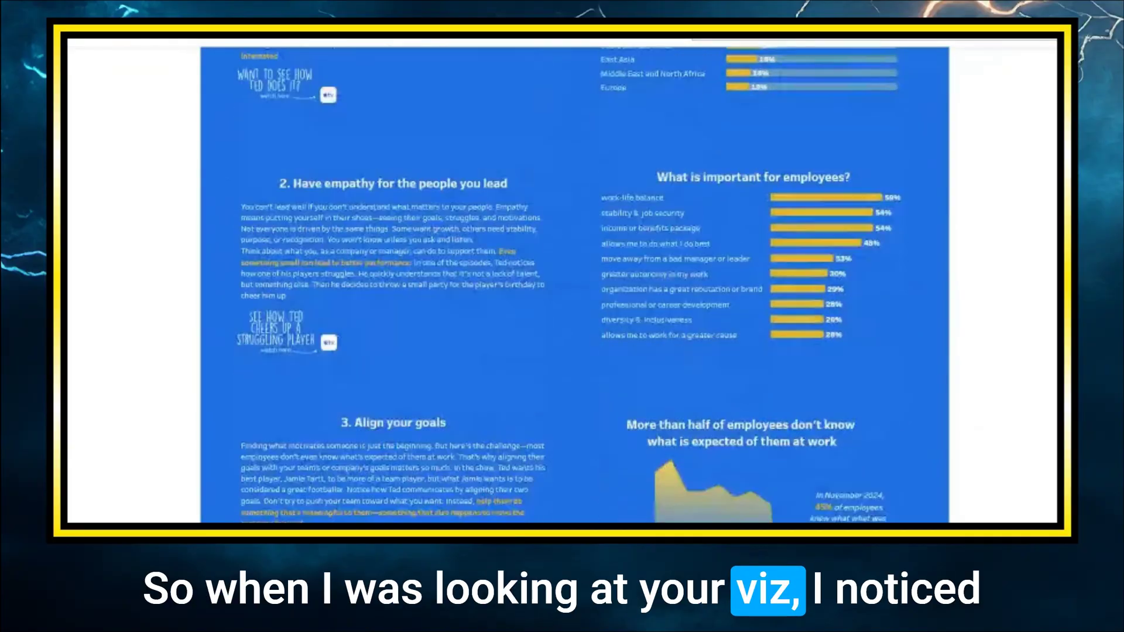
scroll(883, 249, "down", 5)
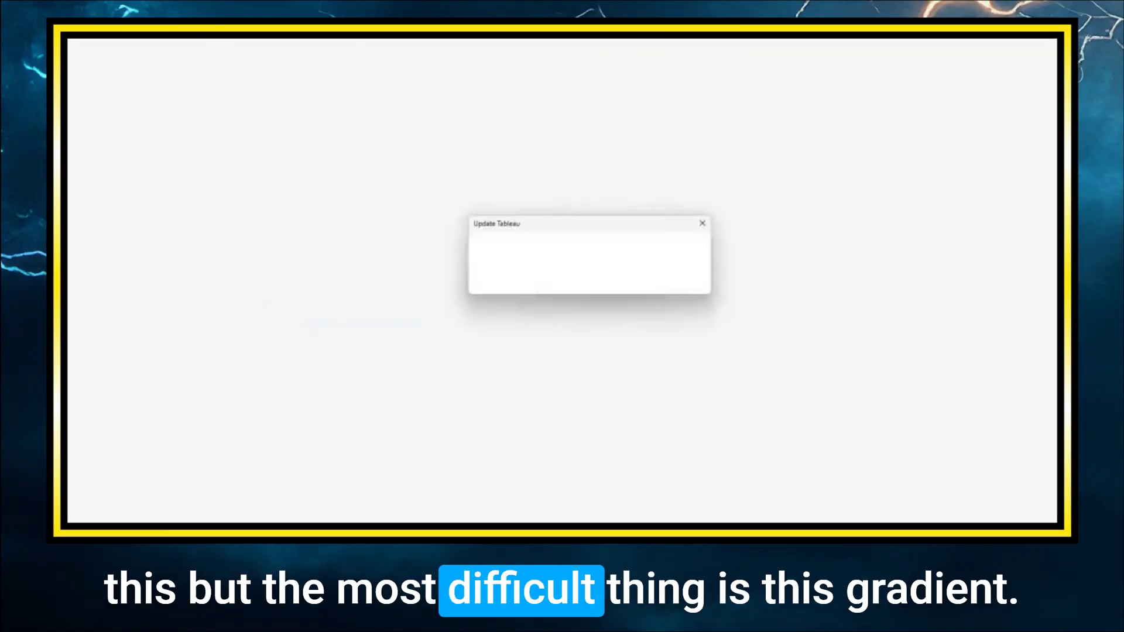
Dismiss the Update Tableau prompt and open the Lead Like Lasso workbook from recent workbooks
left_click(509, 281)
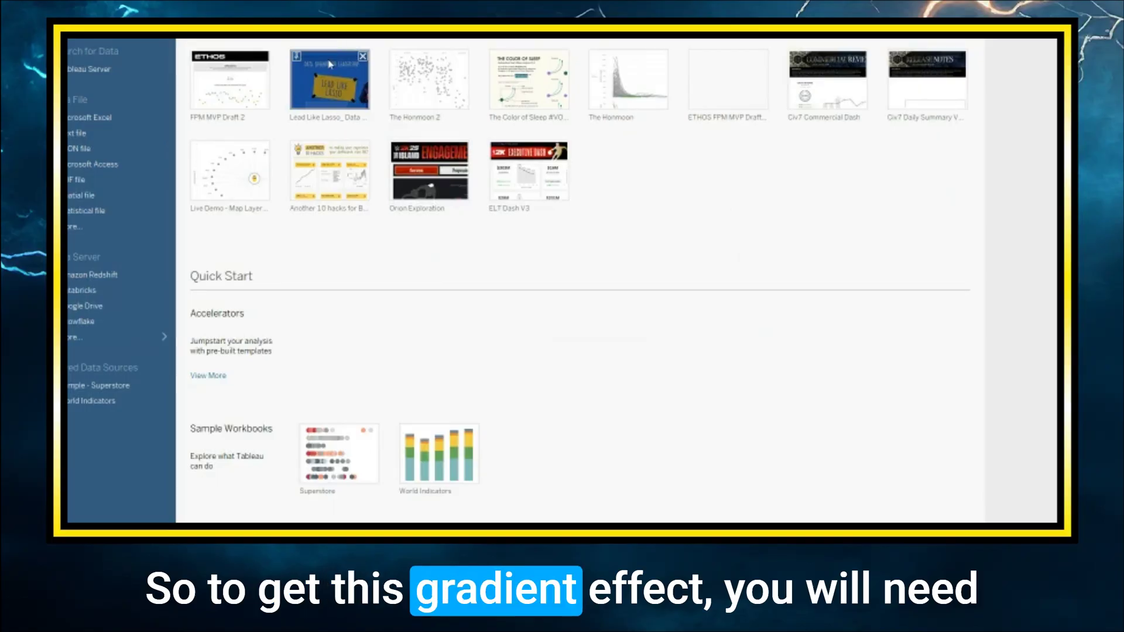
left_click(331, 74)
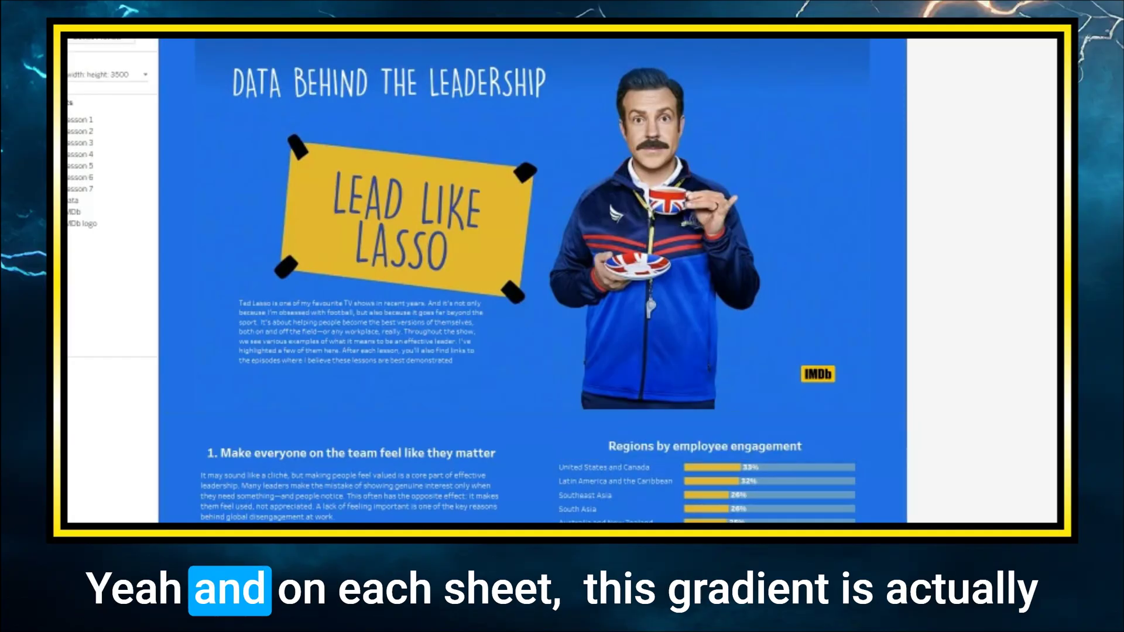
scroll(582, 262, "down", 5)
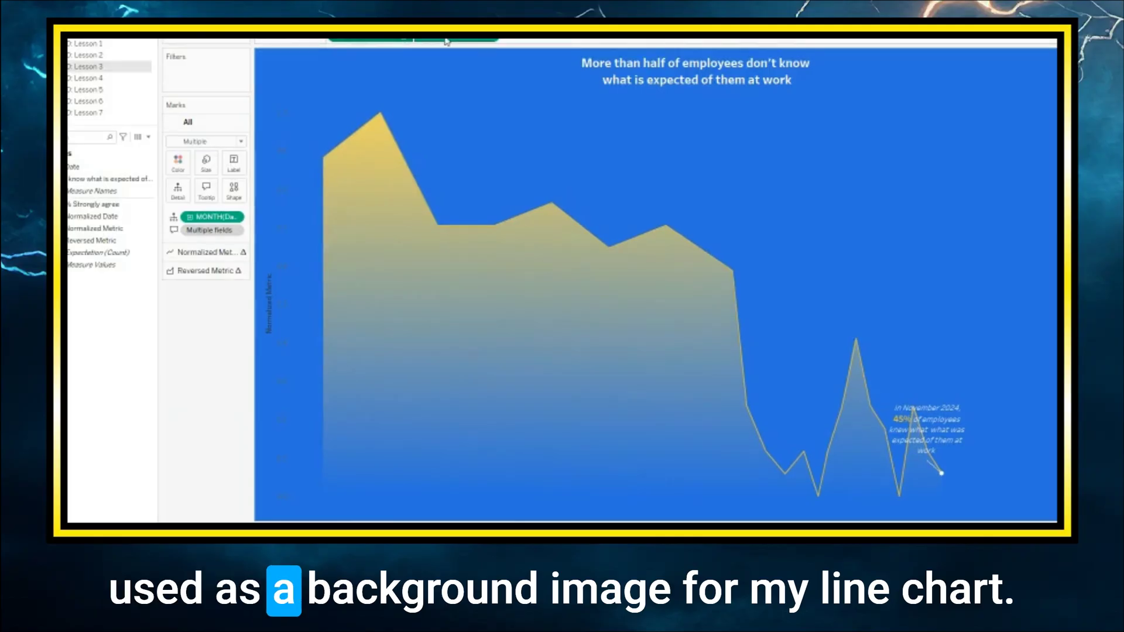
Show the Reversed Metric header and turn off Dual Axis to separate the two area charts
right_click(446, 41)
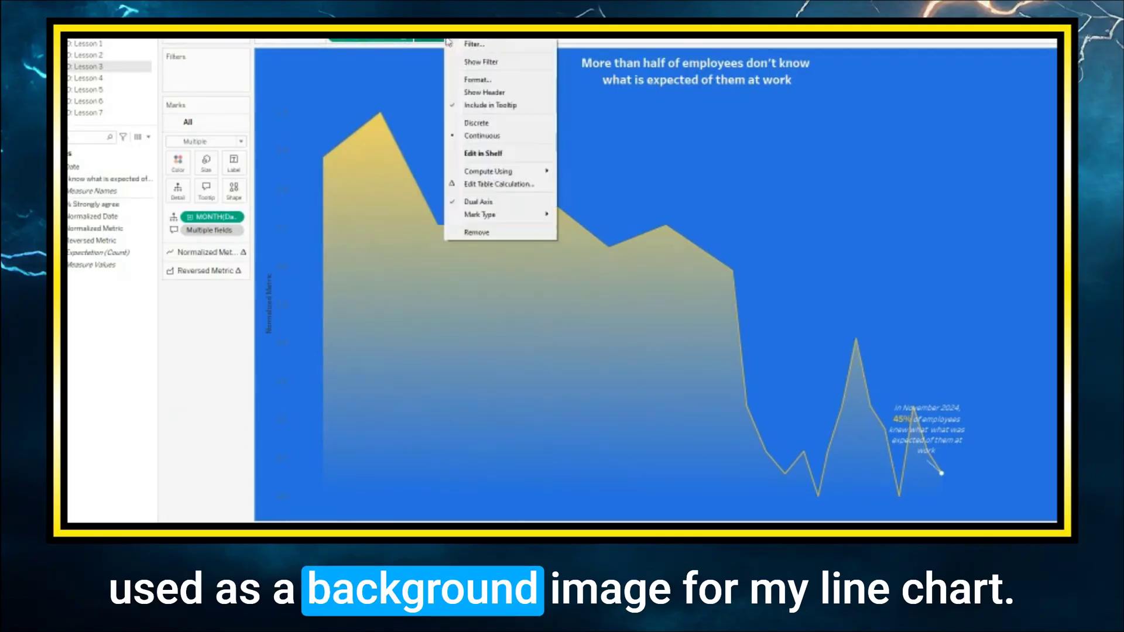
left_click(466, 92)
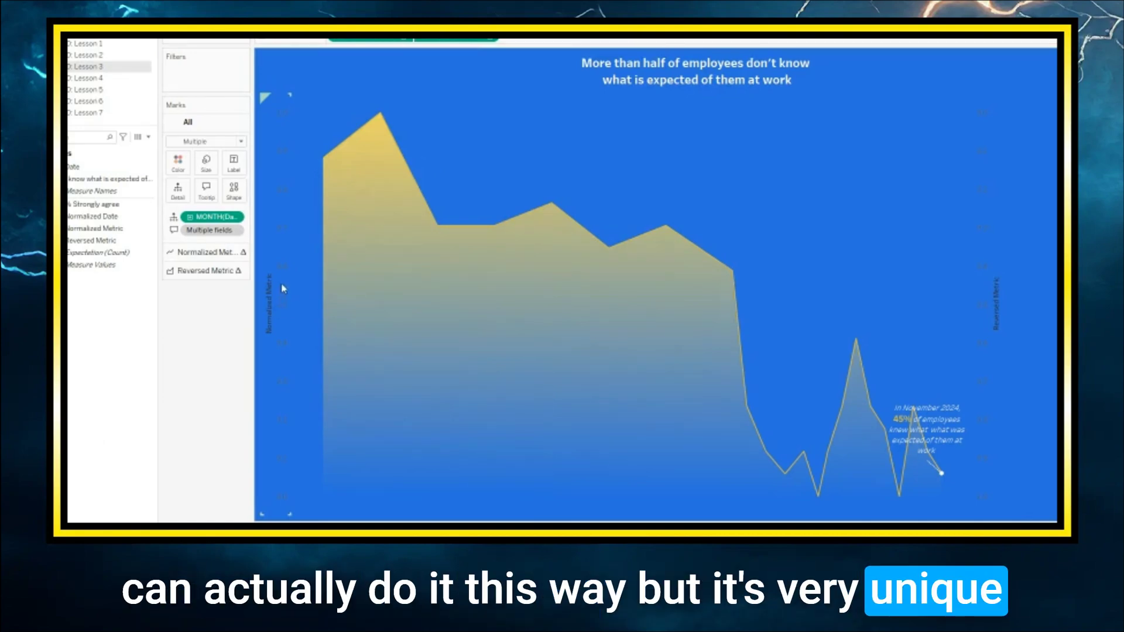
right_click(381, 43)
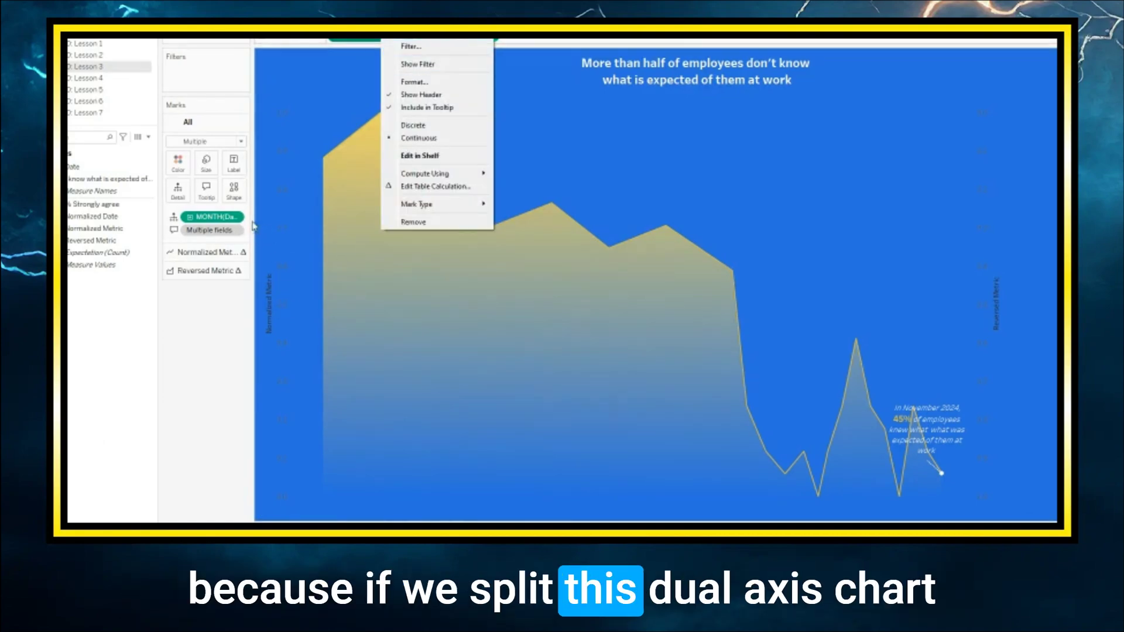
right_click(271, 230)
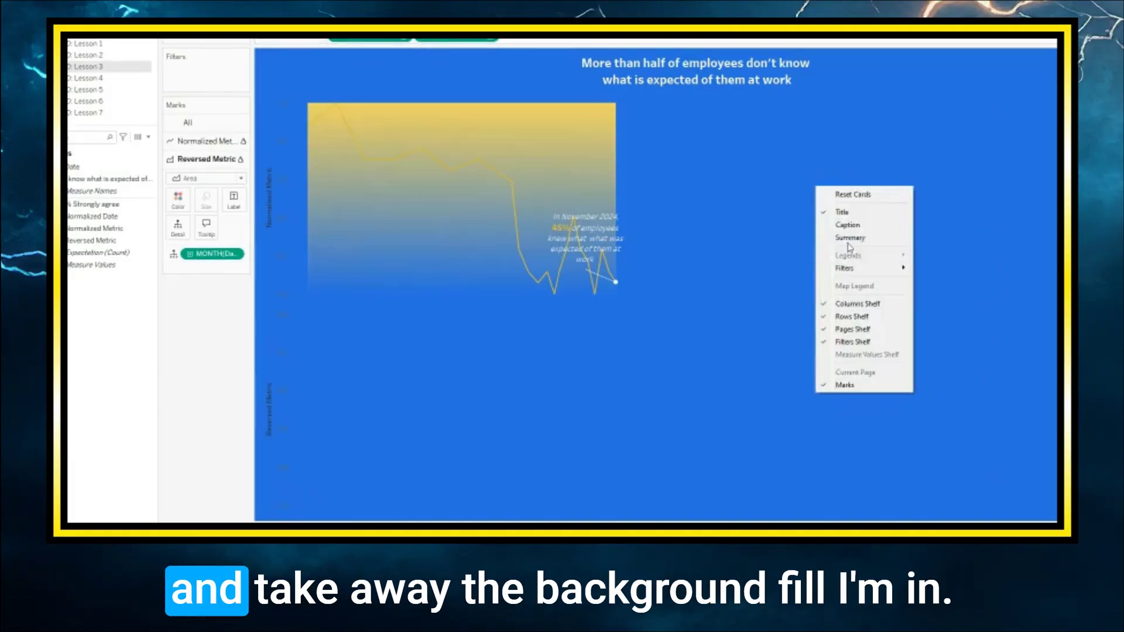
Set Worksheet and Pane shading to None to remove the blue background
right_click(511, 314)
left_click(533, 369)
left_click(120, 87)
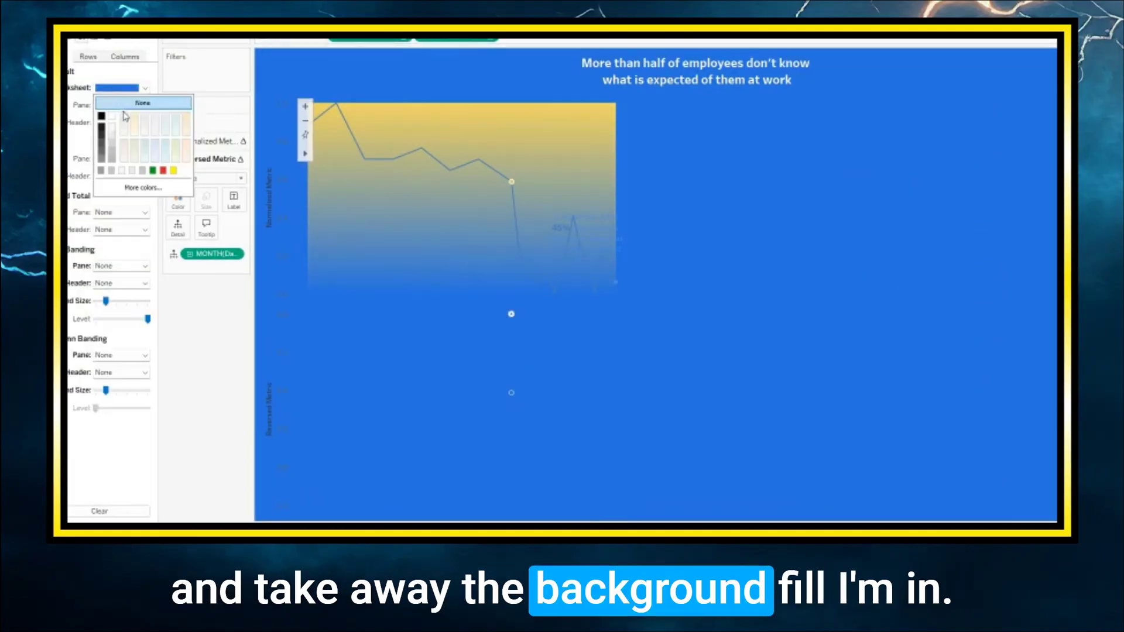
left_click(142, 103)
left_click(143, 103)
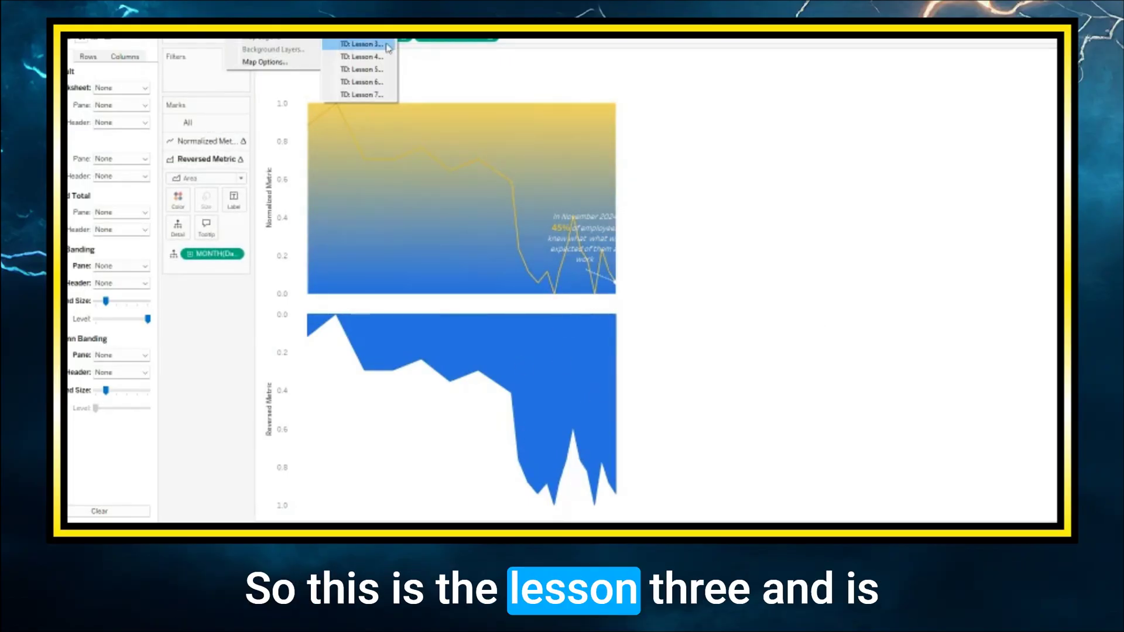
left_click(363, 41)
double_click(608, 228)
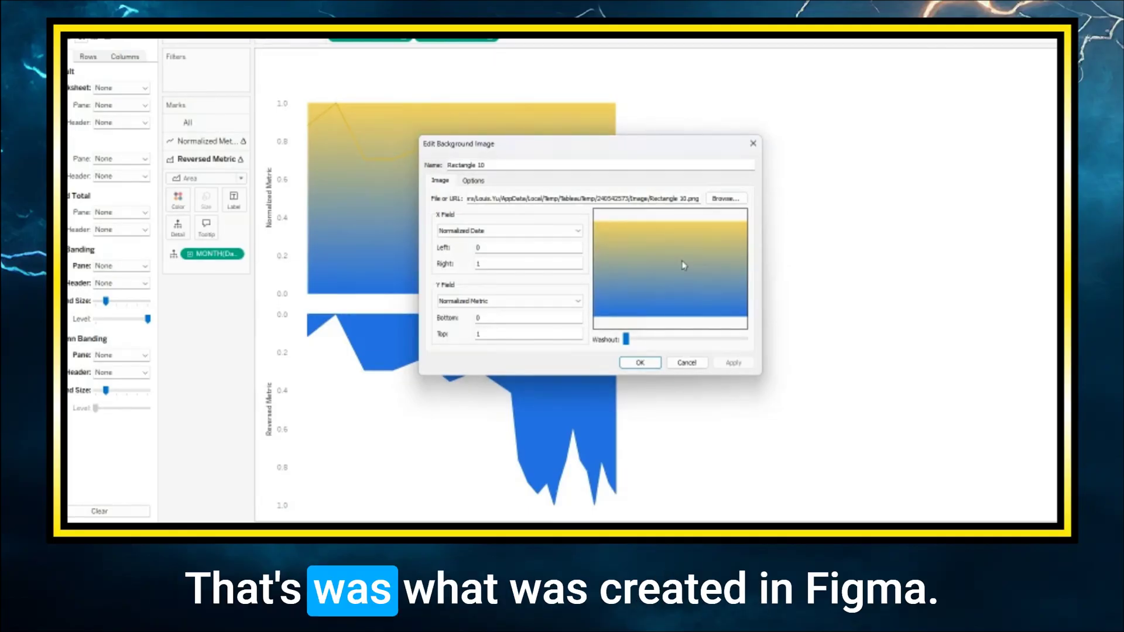
left_click(686, 363)
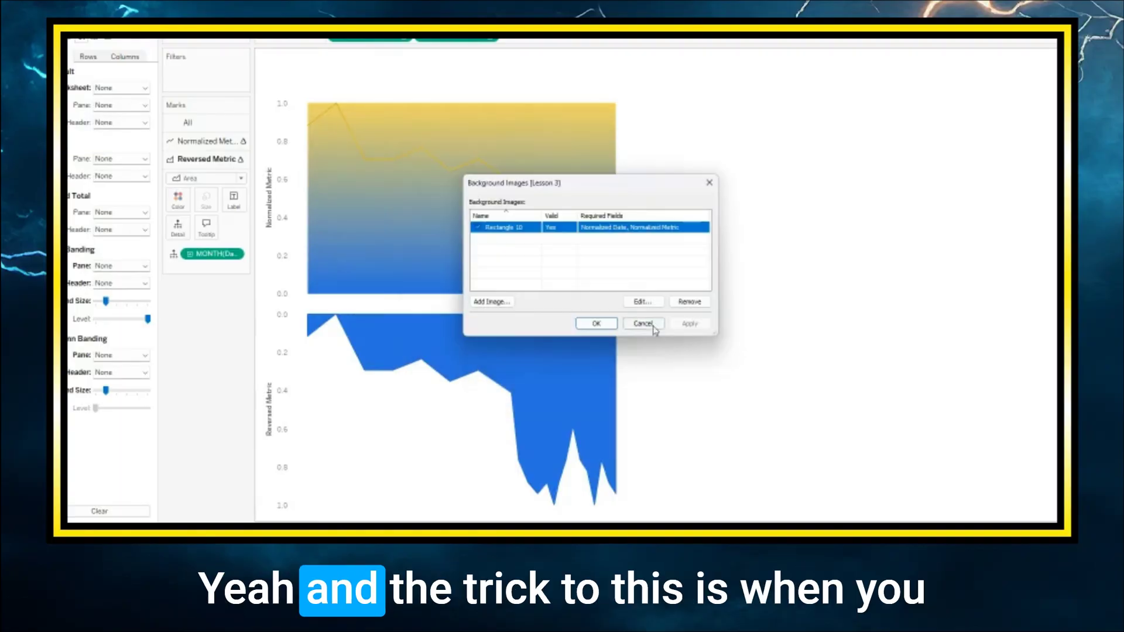
left_click(652, 325)
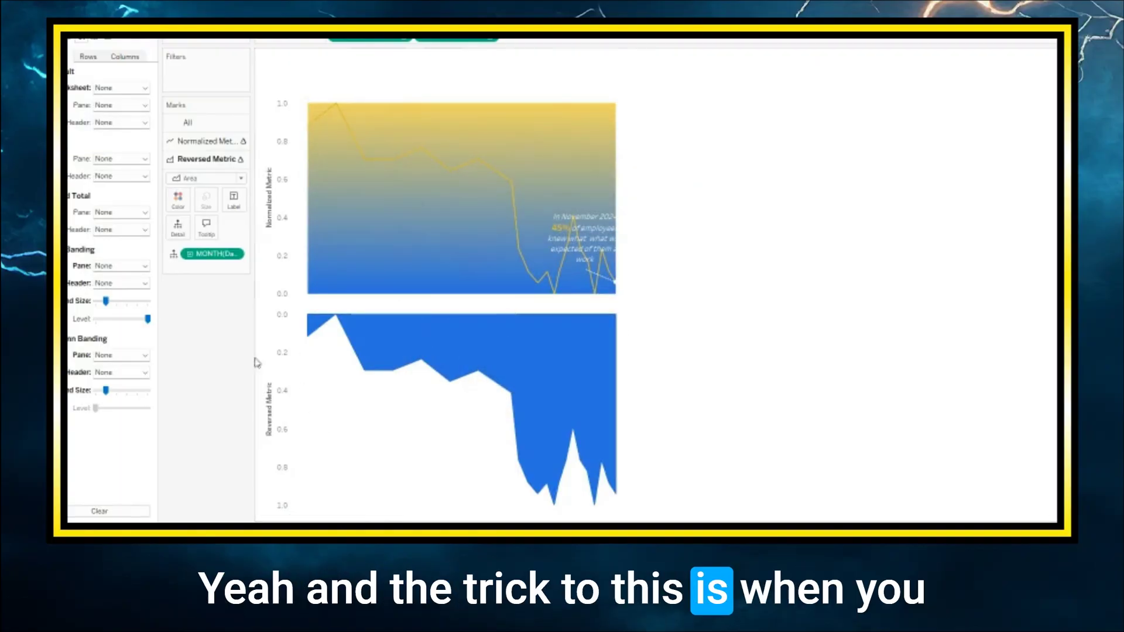
right_click(286, 335)
Put Normalized and Reversed Metric on a synchronized dual axis and select the Reversed Metric marks card
left_click(323, 388)
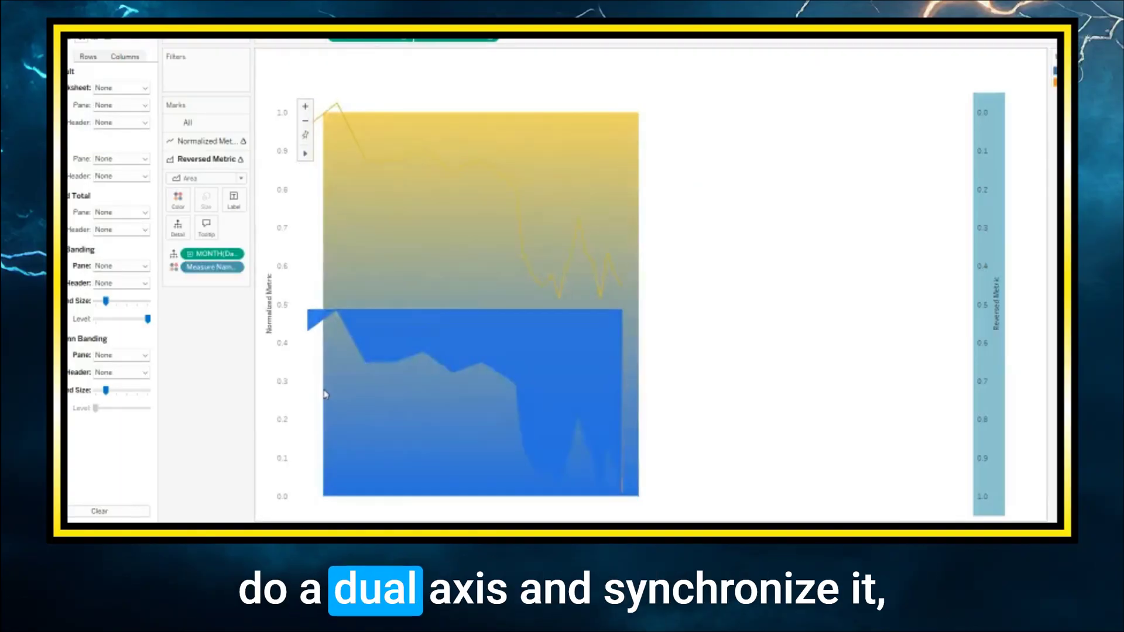
right_click(284, 256)
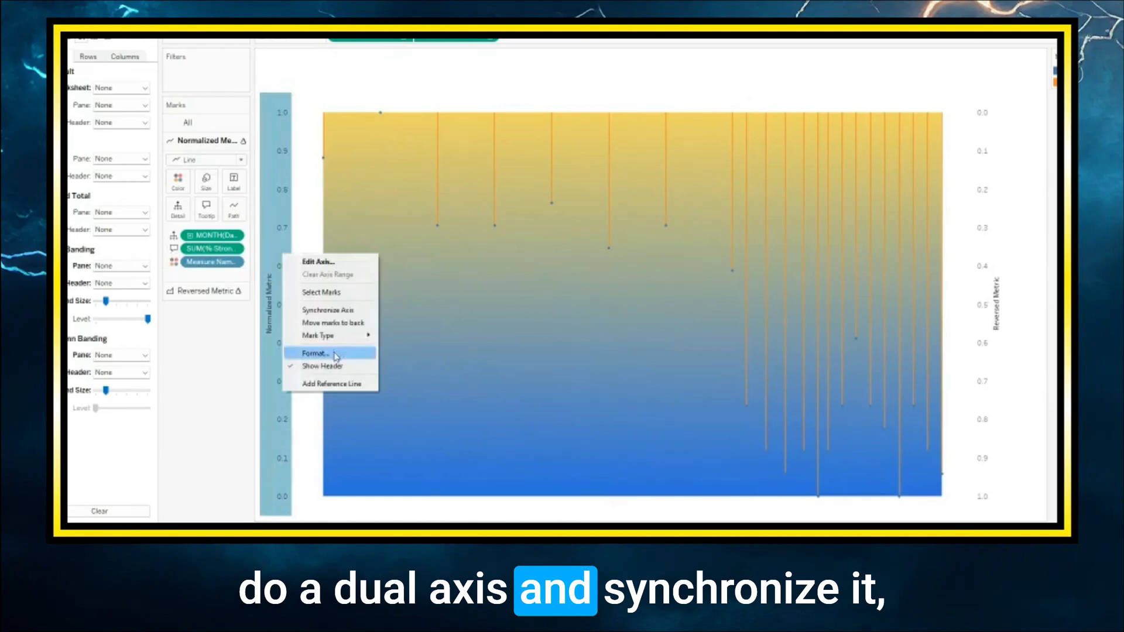
left_click(328, 310)
left_click(206, 291)
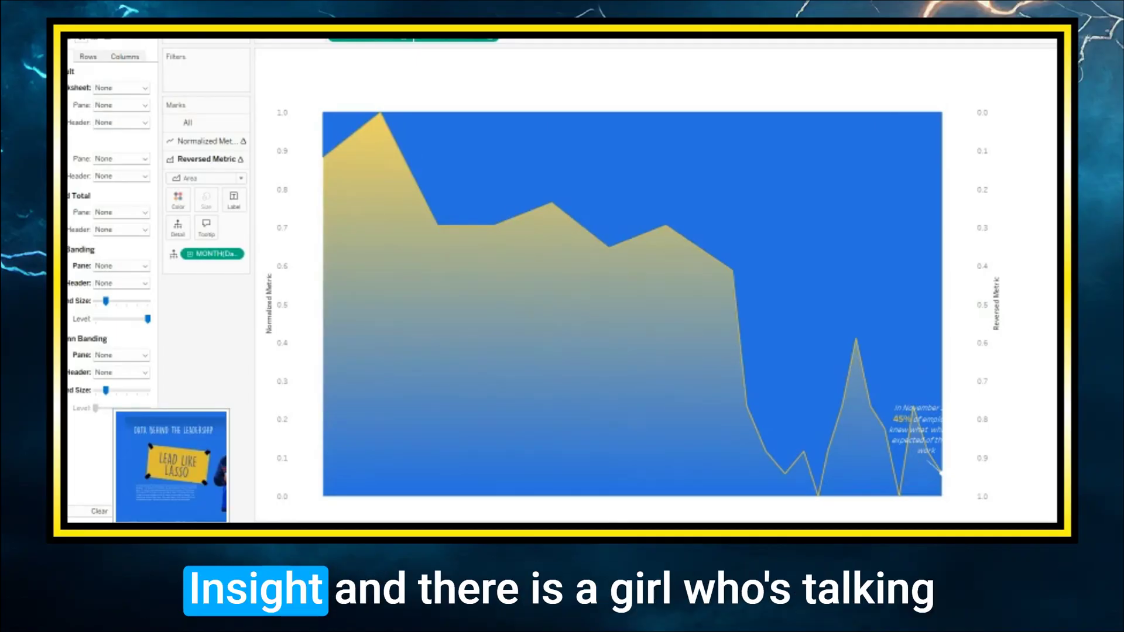
mouse_move(771, 518)
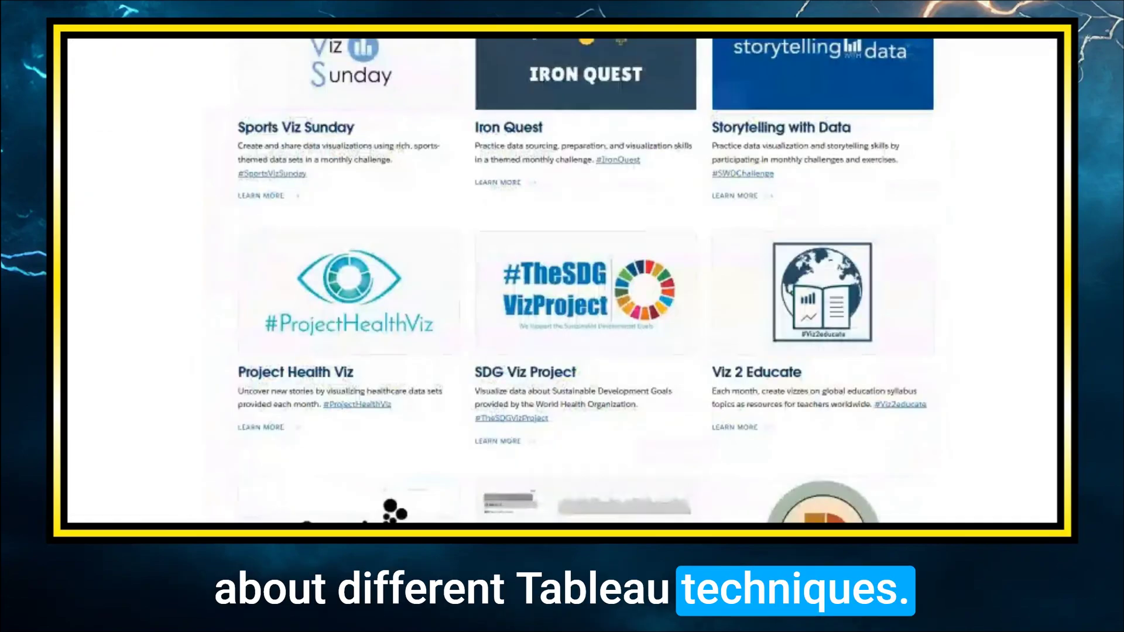
Load the Golden Insights YouTube channel and browse its Tableau videos and playlists
key("Return")
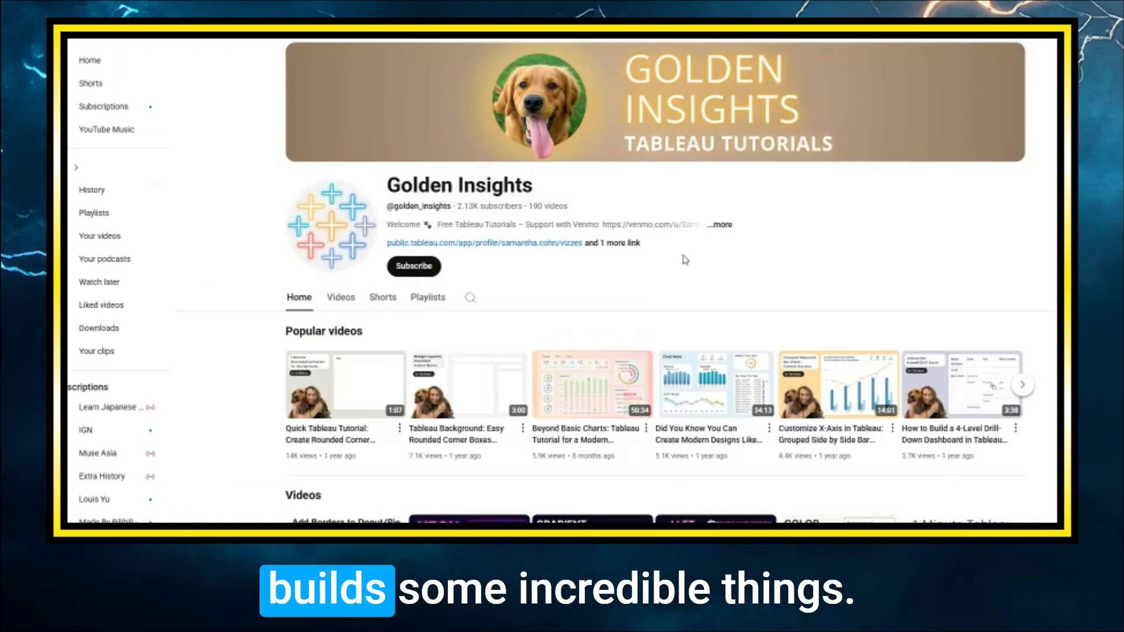
scroll(726, 228, "down", 2)
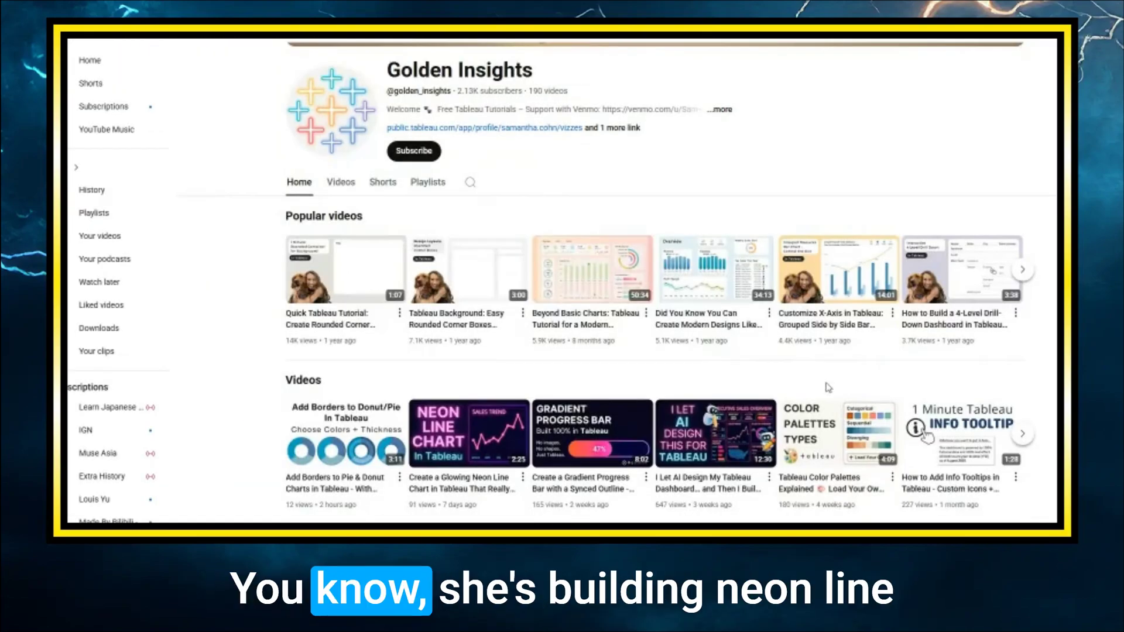
scroll(822, 388, "down", 2)
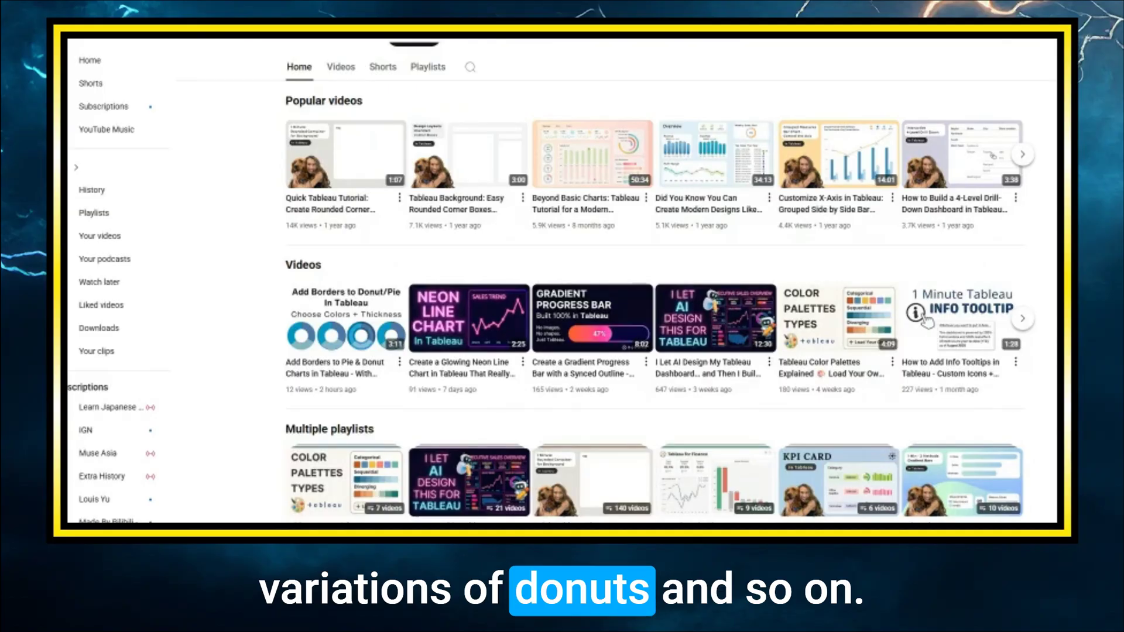
scroll(653, 292, "down", 3)
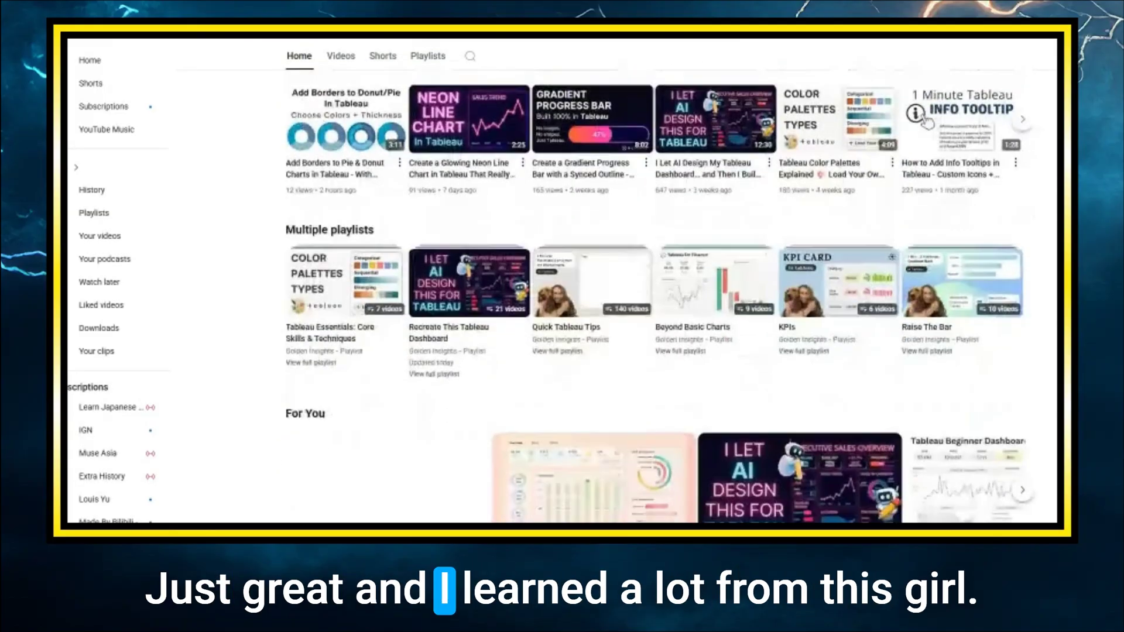
scroll(364, 415, "down", 3)
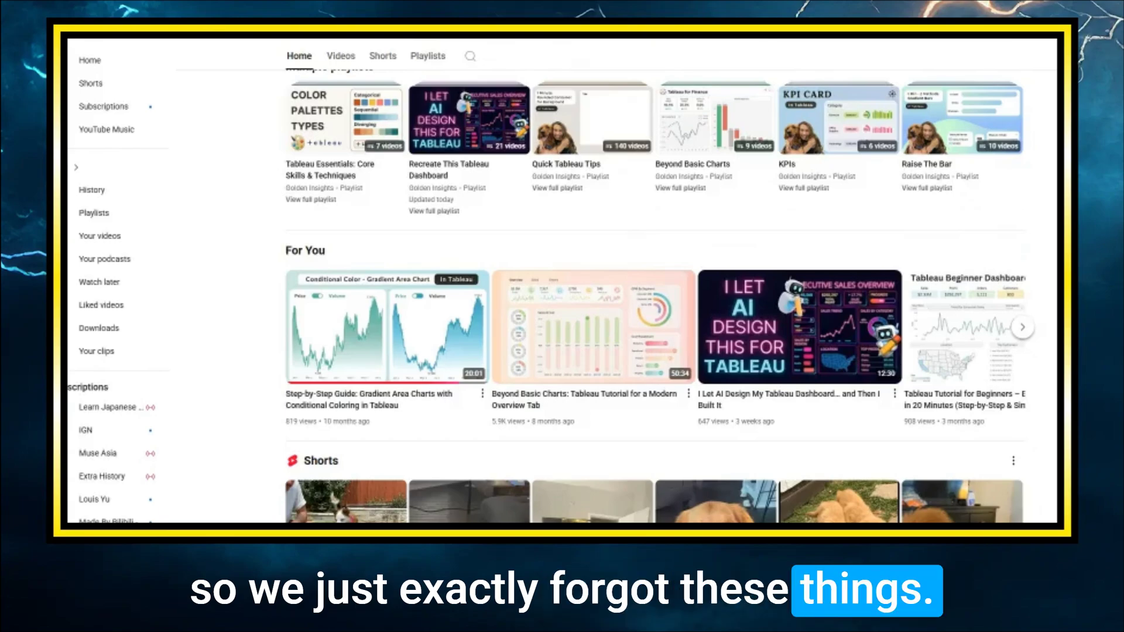
mouse_move(458, 393)
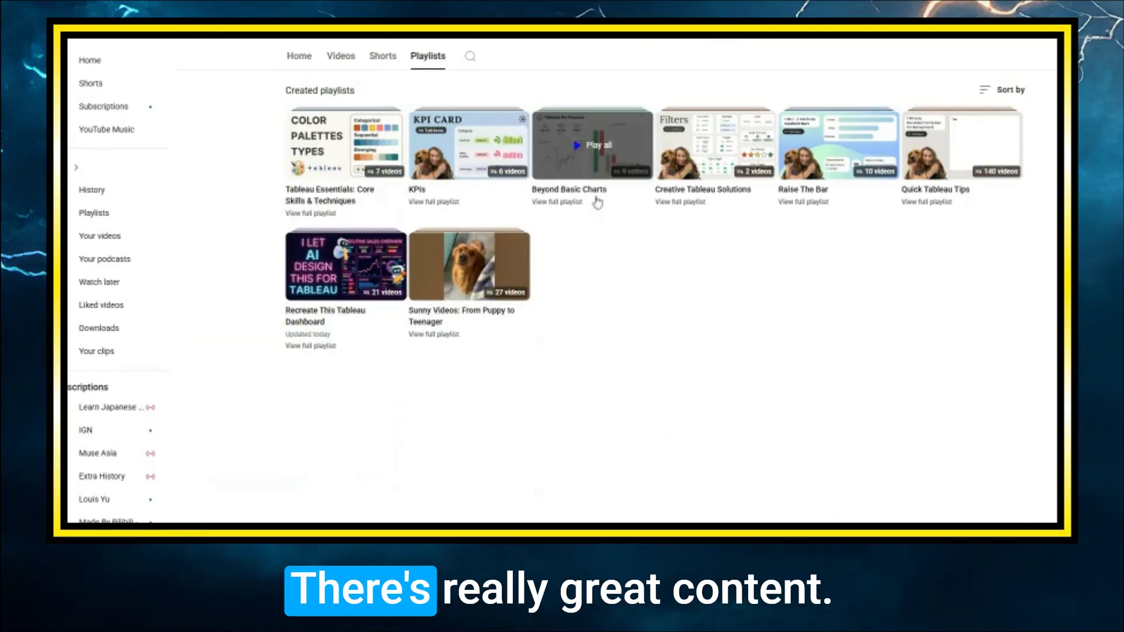
scroll(632, 269, "up", 4)
scroll(562, 281, "up", 5)
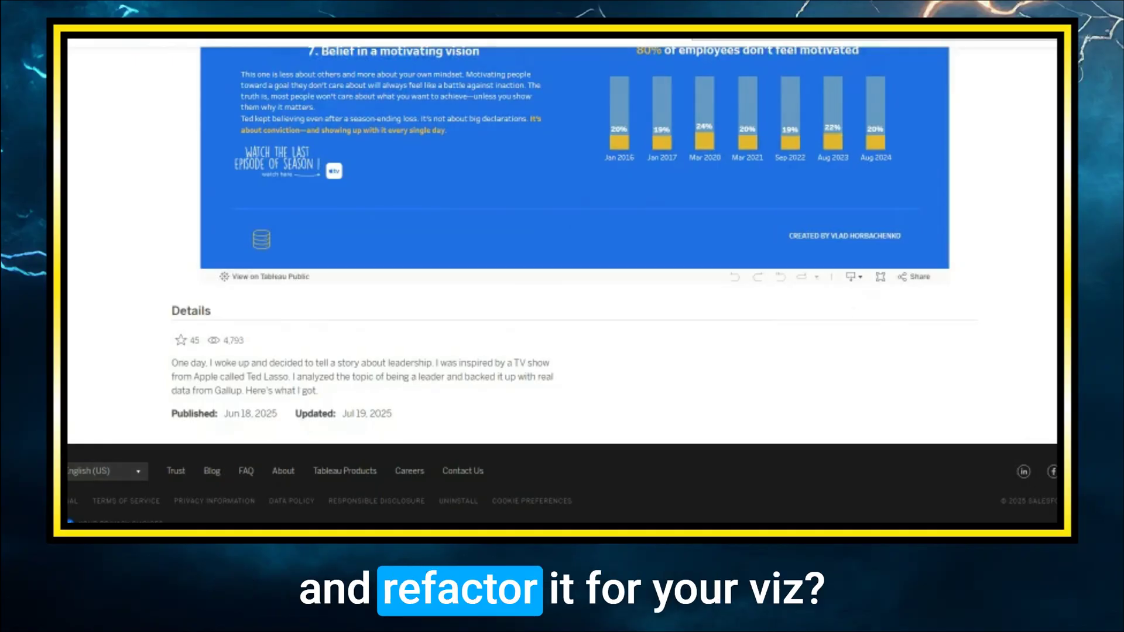
Scroll the leadership viz down to its Details, then start a new browser tab
scroll(574, 281, "up", 4)
scroll(574, 281, "down", 1)
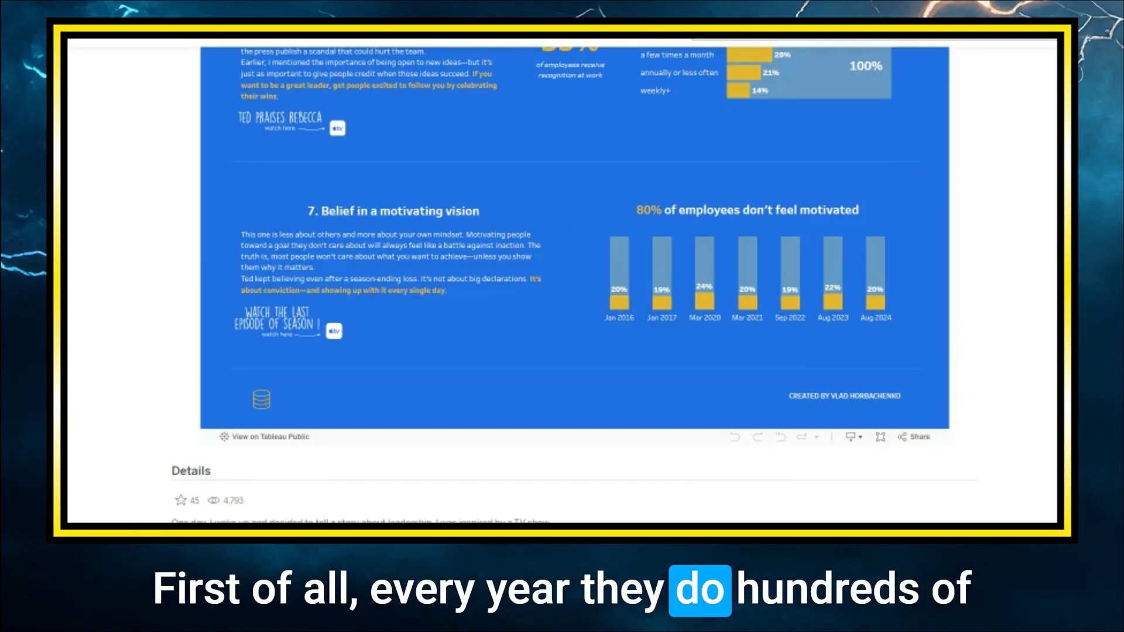
key("ctrl+t")
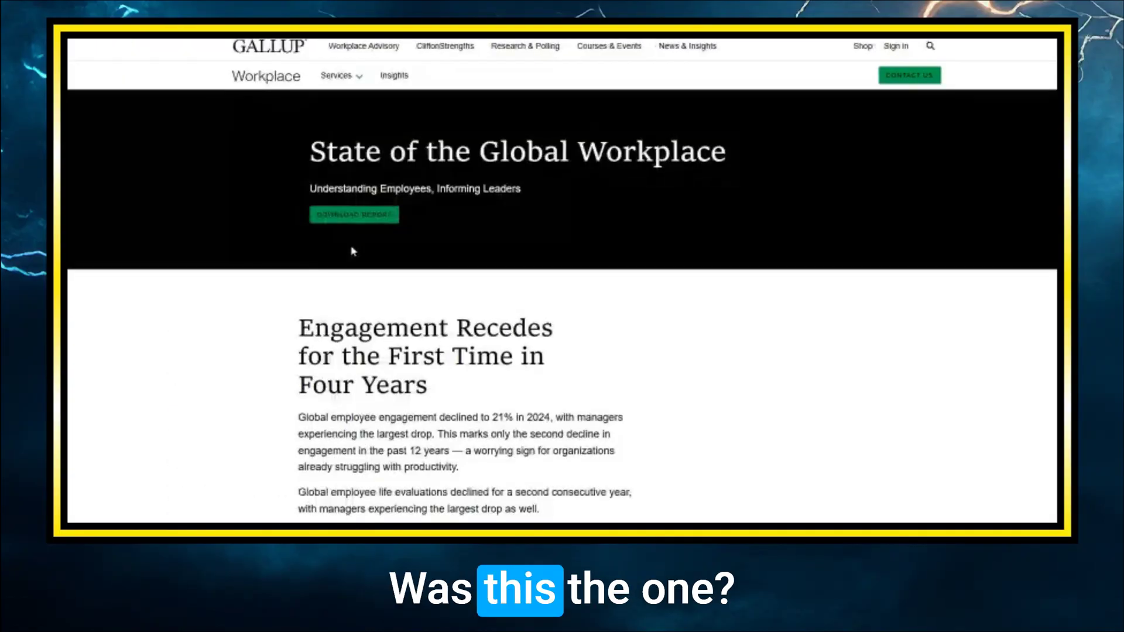
Accept all cookies on Gallup's State of the Global Workplace page and scroll through the report
scroll(562, 275, "down", 5)
scroll(562, 246, "down", 6)
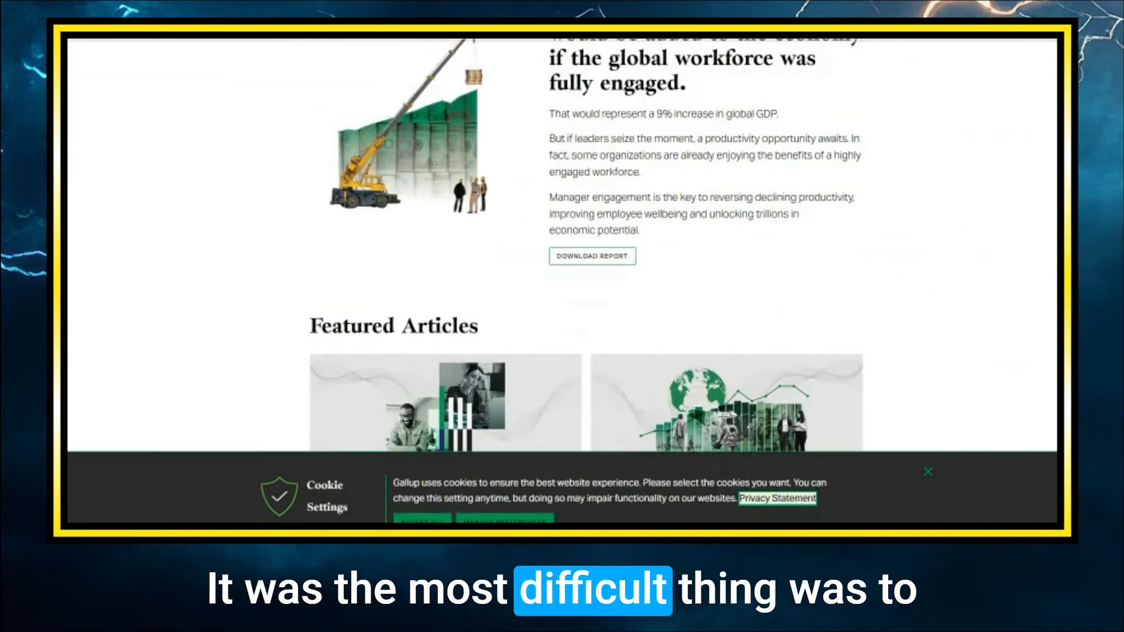
left_click(414, 520)
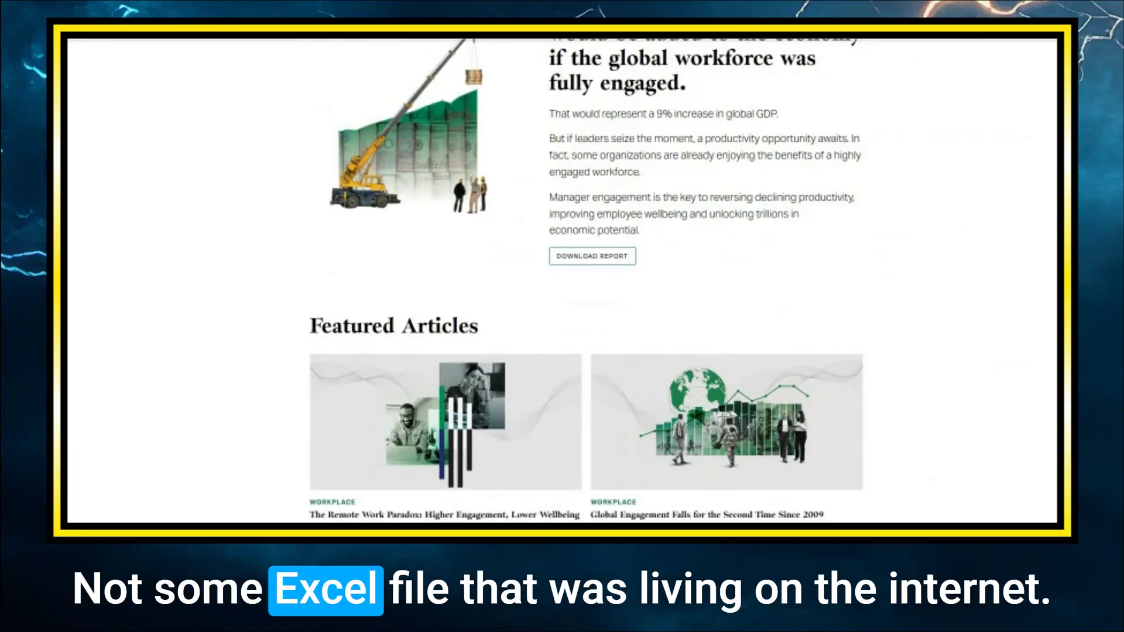
scroll(587, 281, "down", 1)
scroll(586, 281, "up", 1)
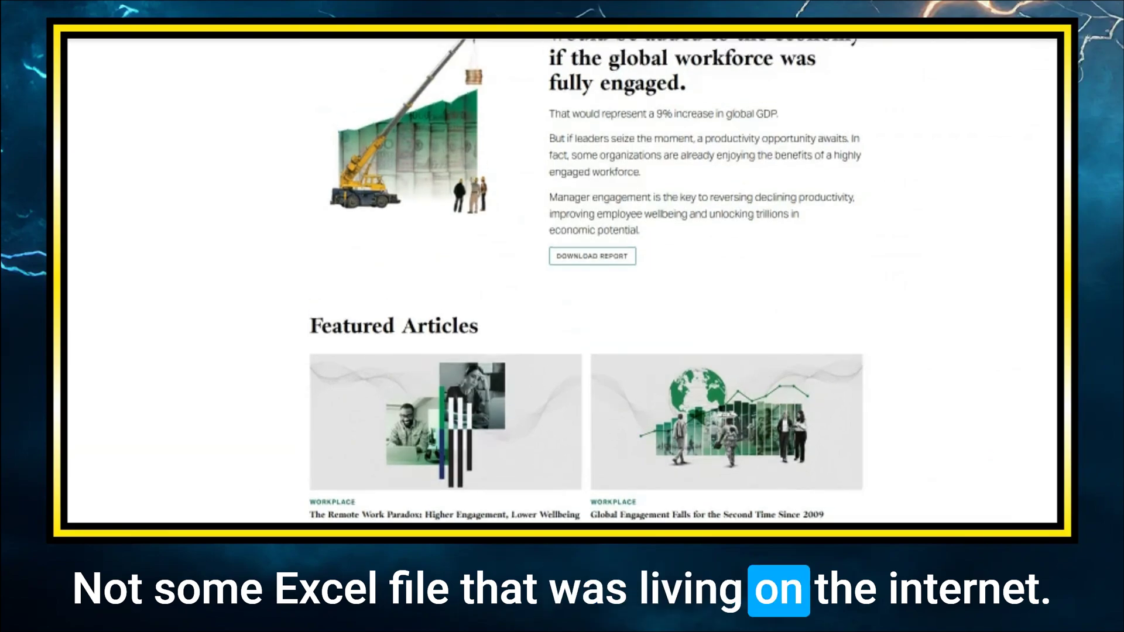
scroll(587, 281, "down", 10)
scroll(586, 281, "up", 3)
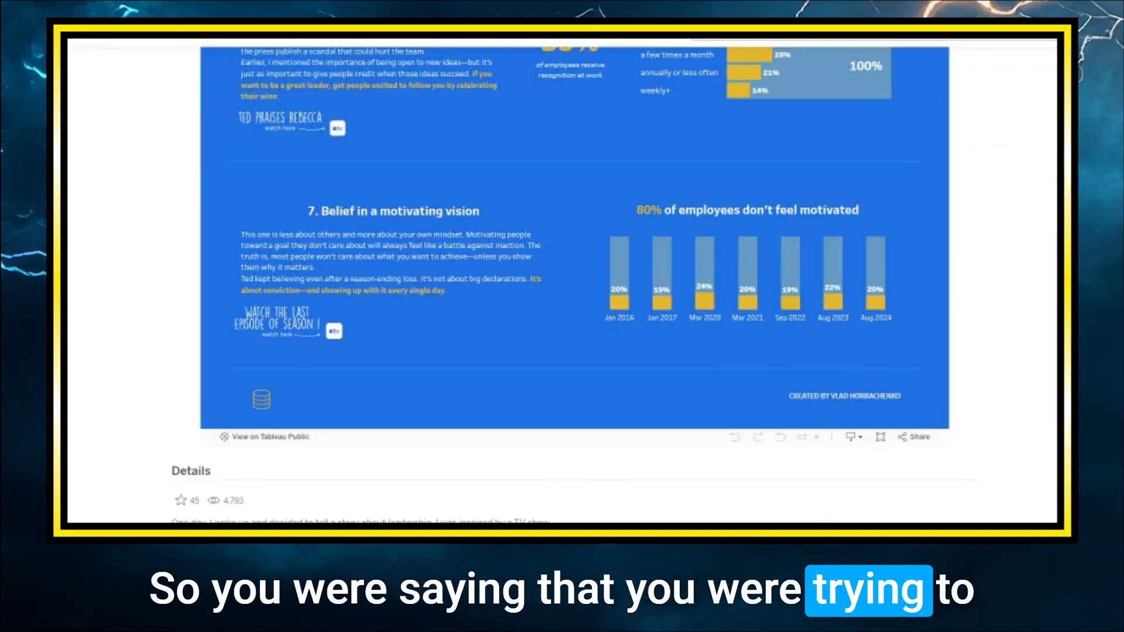
Scroll the Lead Like Lasso viz up to lesson 2 and lesson 3, 'Align your goals'
scroll(574, 281, "up", 15)
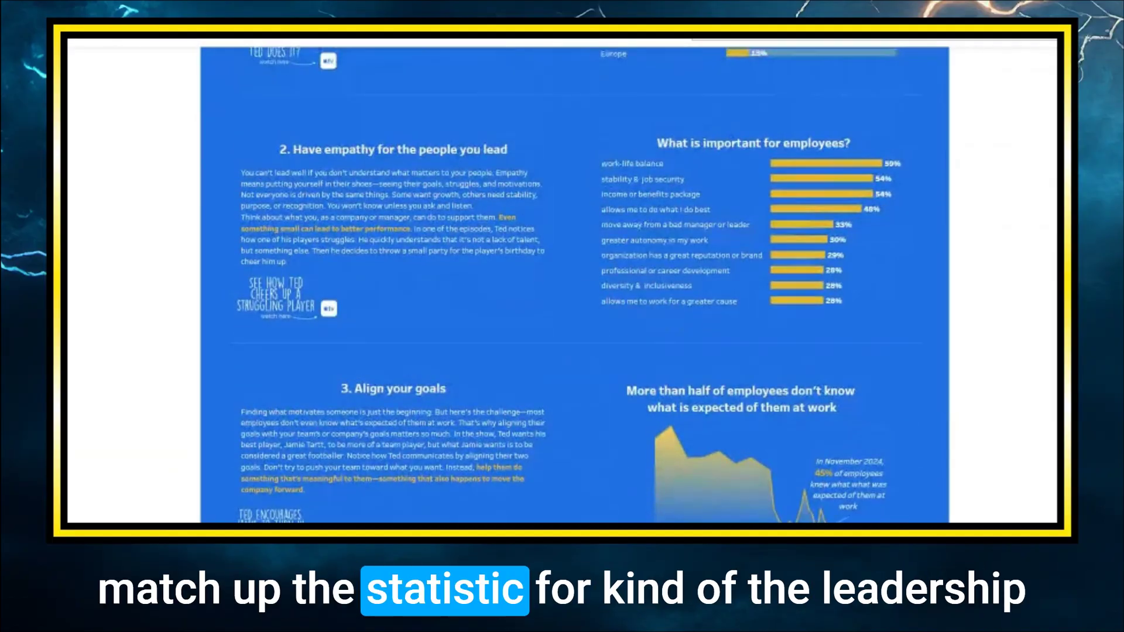